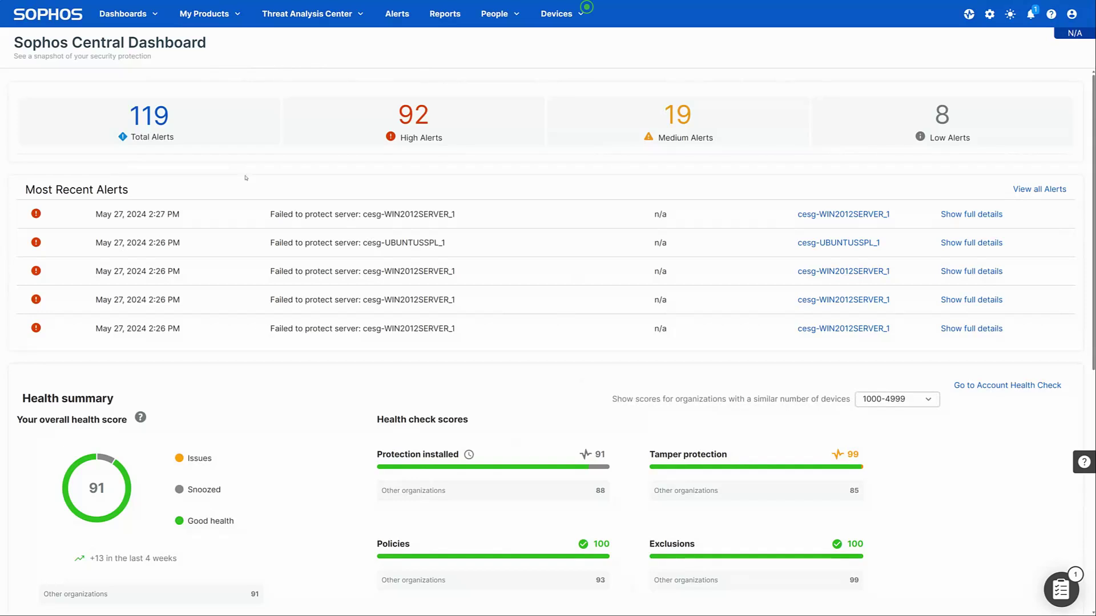
# - Go to Manage Dashboards from the top-bar Dashboards menu
pyautogui.click(142, 19)
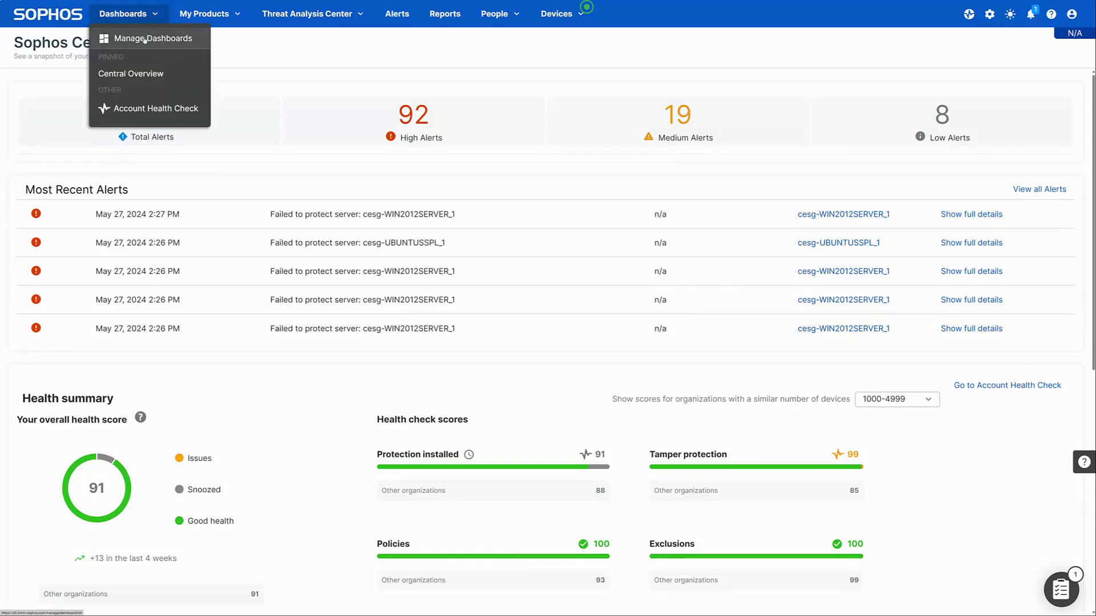
pyautogui.click(146, 39)
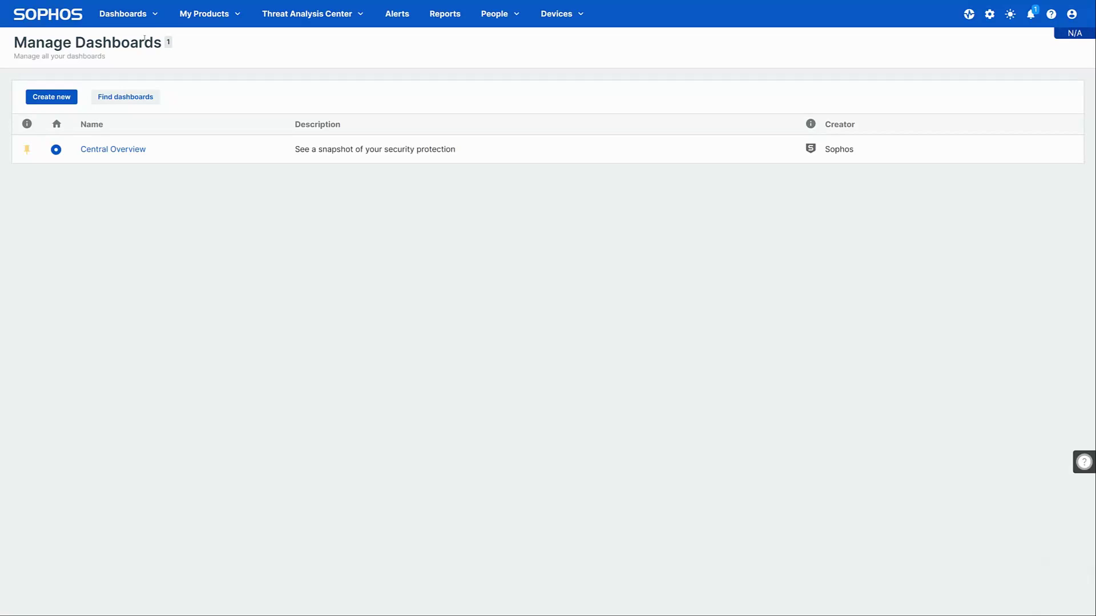
# - Create a new dashboard named 'Custom Dashboard' with the same description and proceed to its editor
pyautogui.click(72, 97)
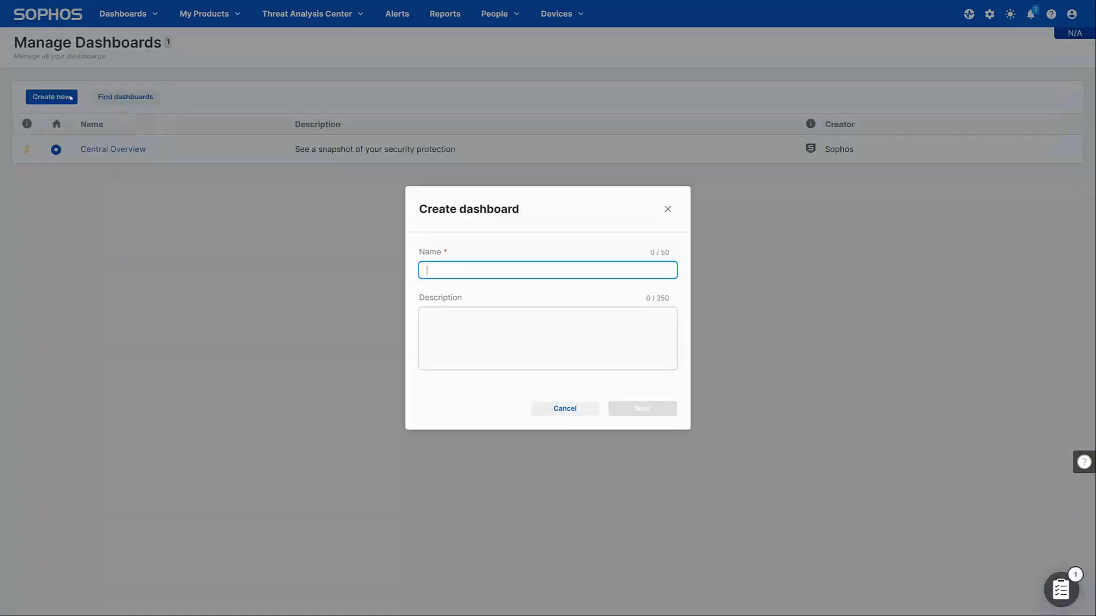
pyautogui.write('Custom Dashboard')
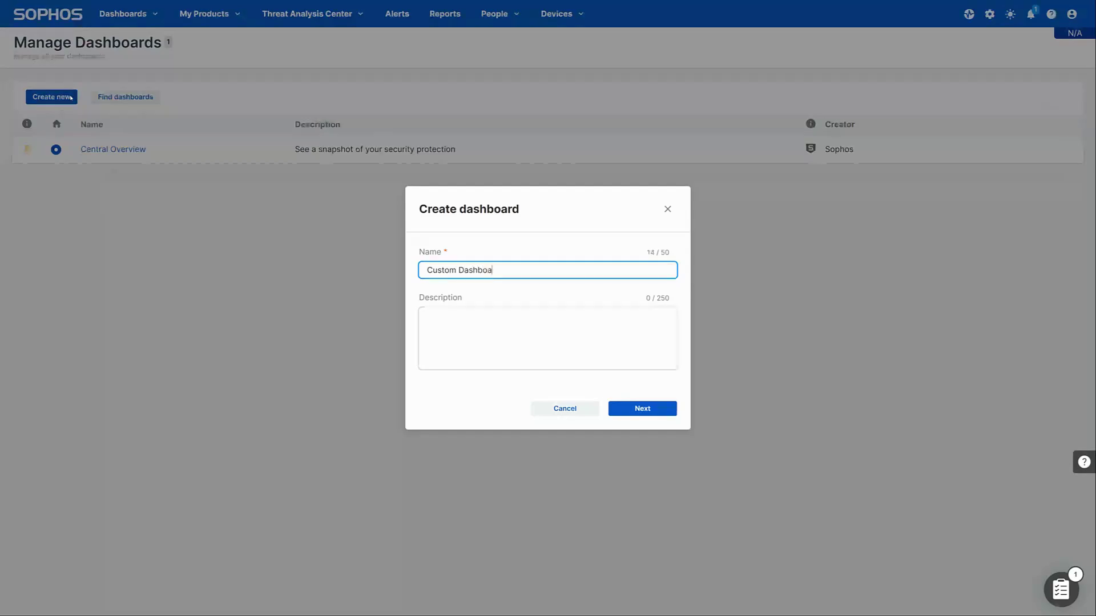
pyautogui.press('Tab')
pyautogui.write('Custom Dashboard')
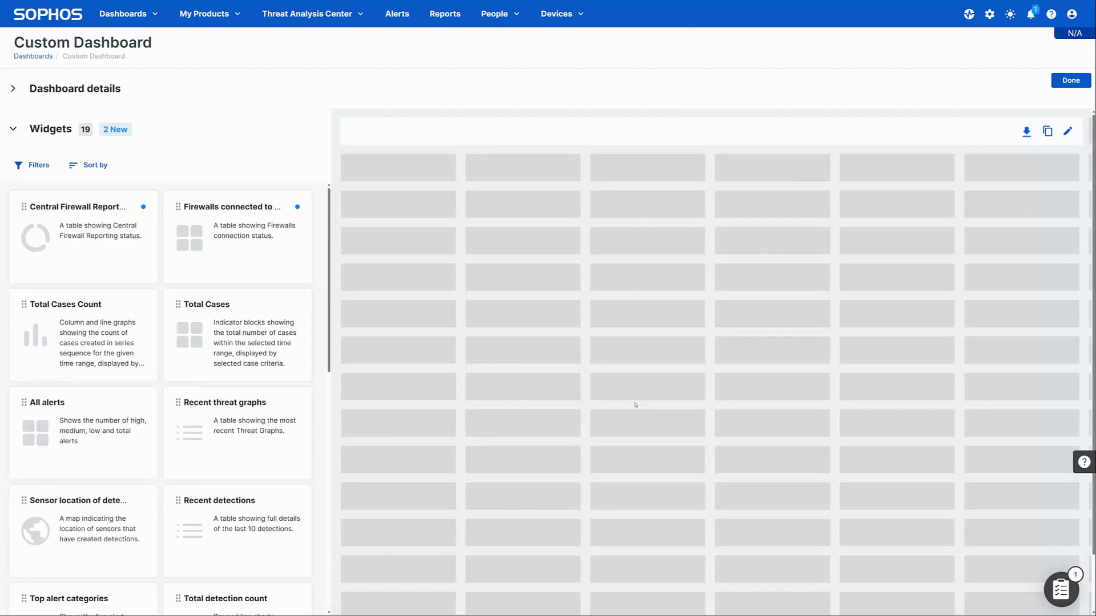
# - Filter the available widgets by Product = XDR, leaving 17 widgets
pyautogui.click(39, 165)
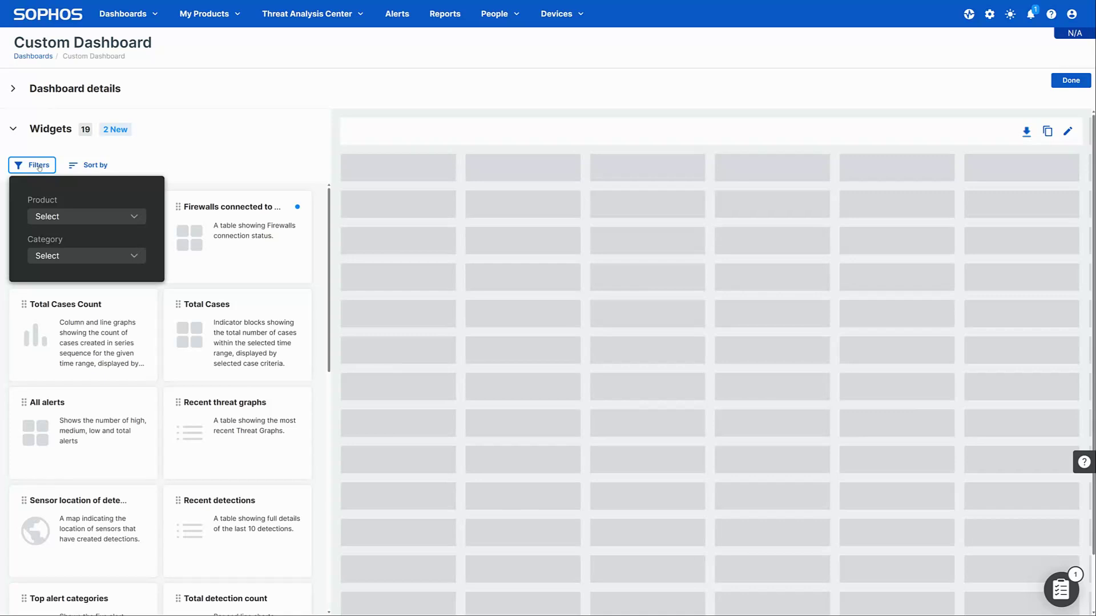
pyautogui.click(85, 215)
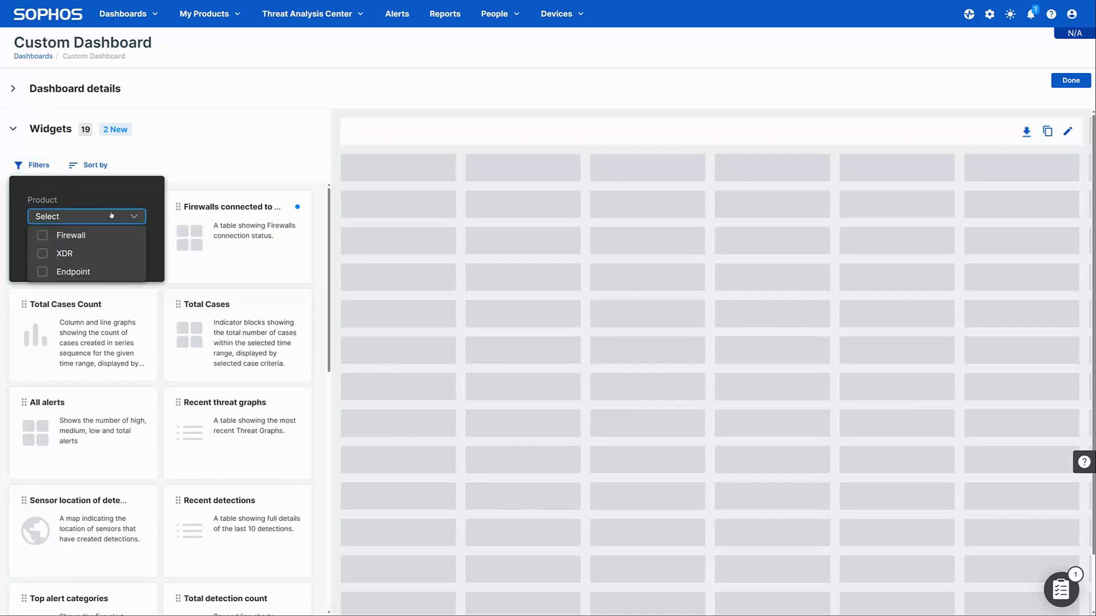
pyautogui.click(69, 253)
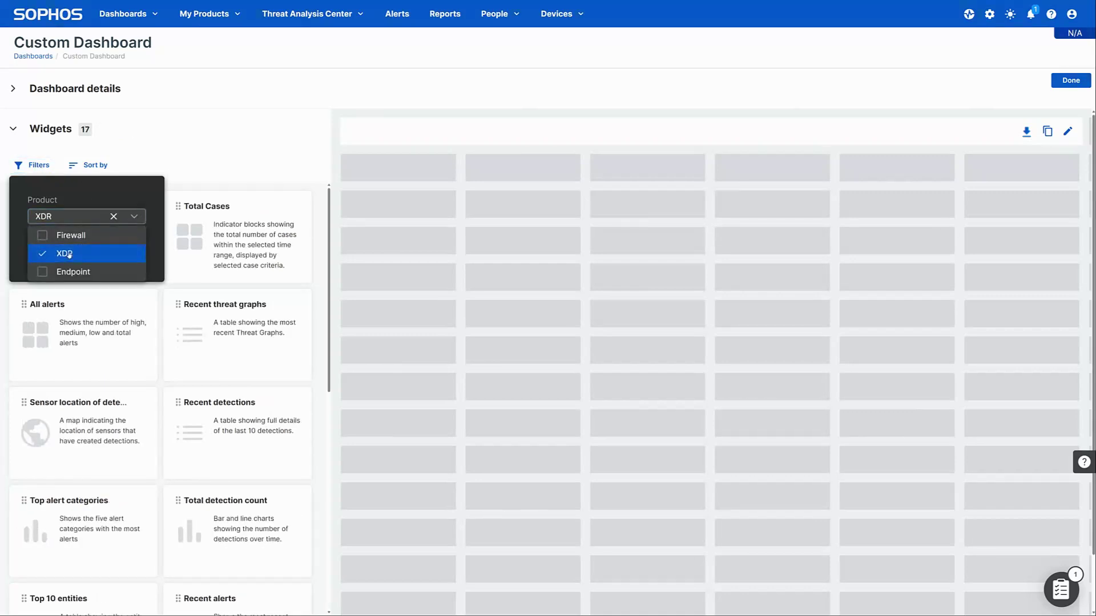
pyautogui.click(124, 165)
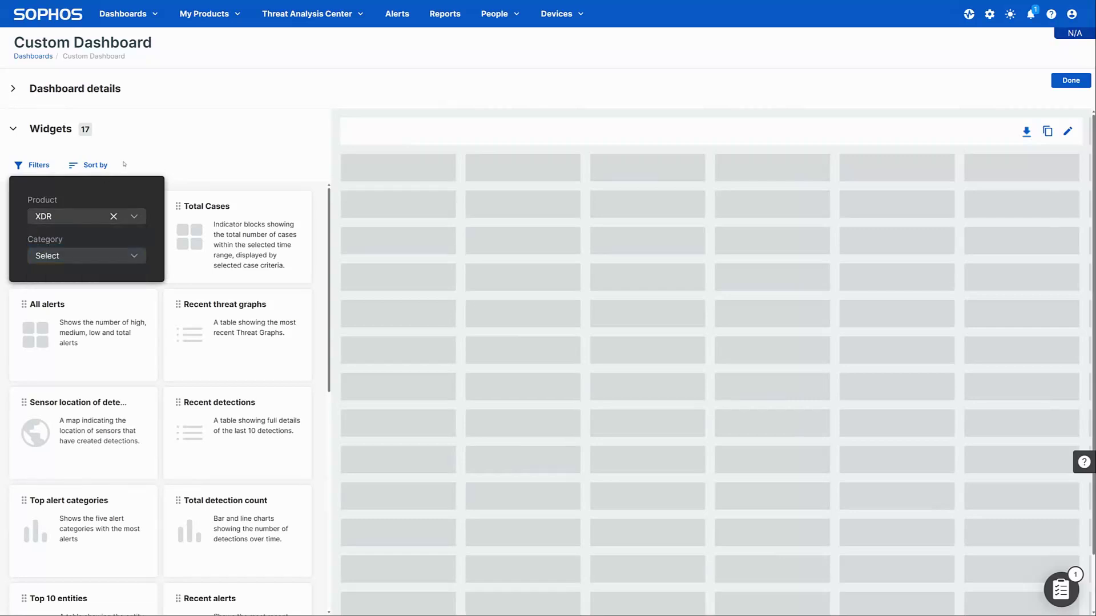
pyautogui.click(37, 166)
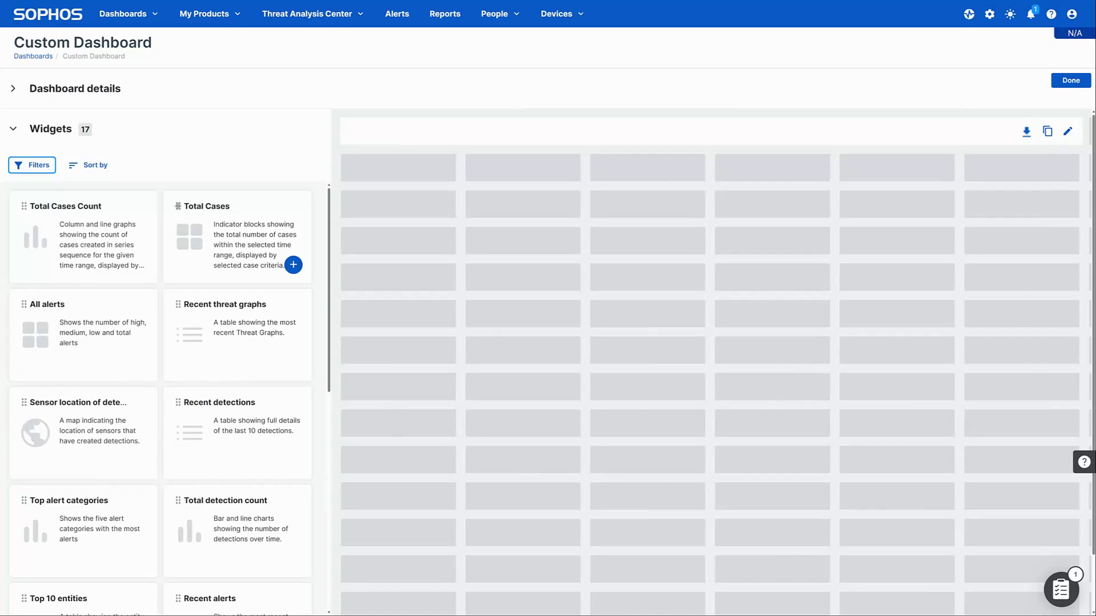
# - Add Total Cases at one-third width with an All alerts widget beneath it
pyautogui.moveTo(206, 206); pyautogui.dragTo(364, 194)
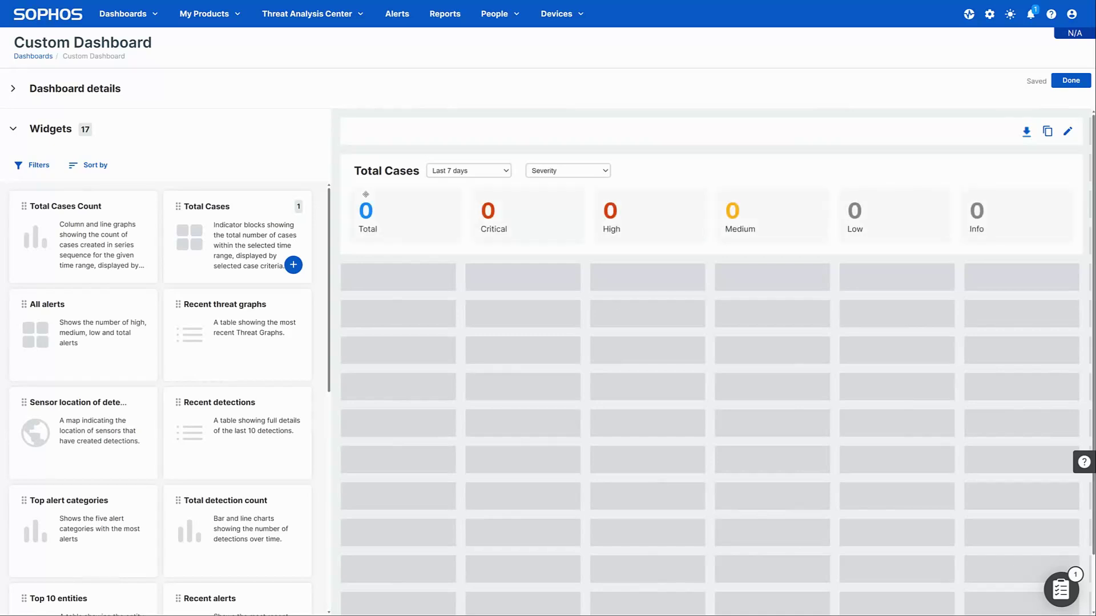
pyautogui.moveTo(710, 210)
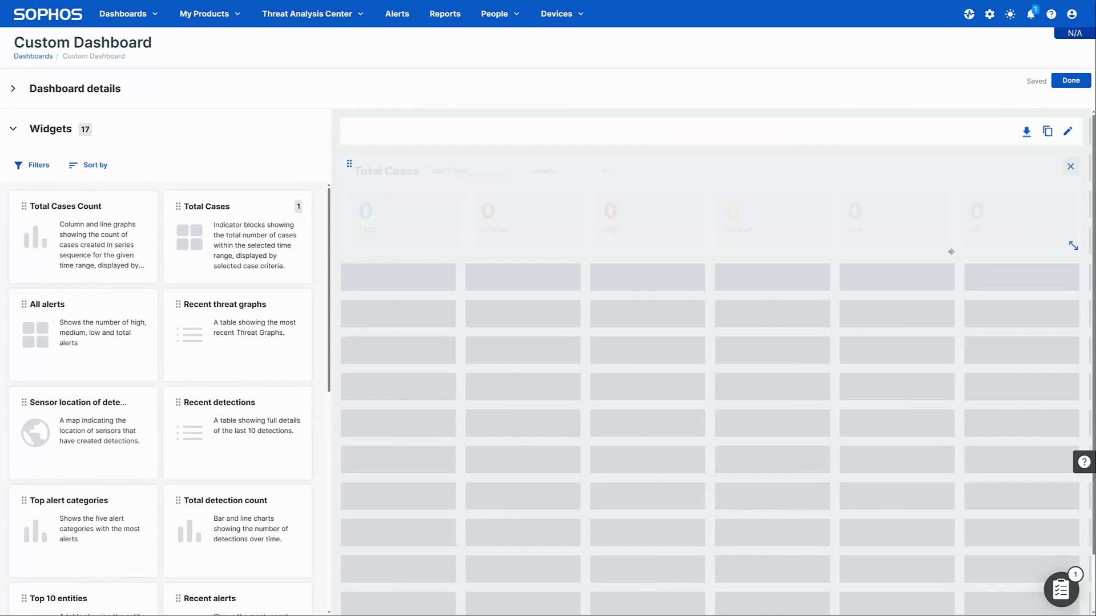
pyautogui.moveTo(1072, 246); pyautogui.dragTo(702, 249)
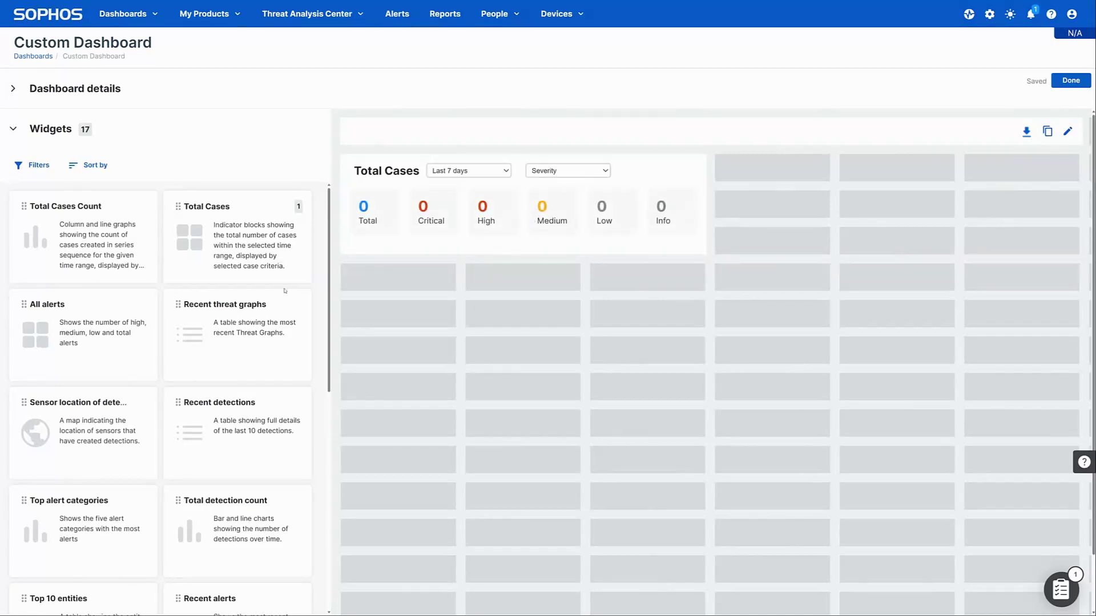
pyautogui.moveTo(77, 326); pyautogui.dragTo(395, 296)
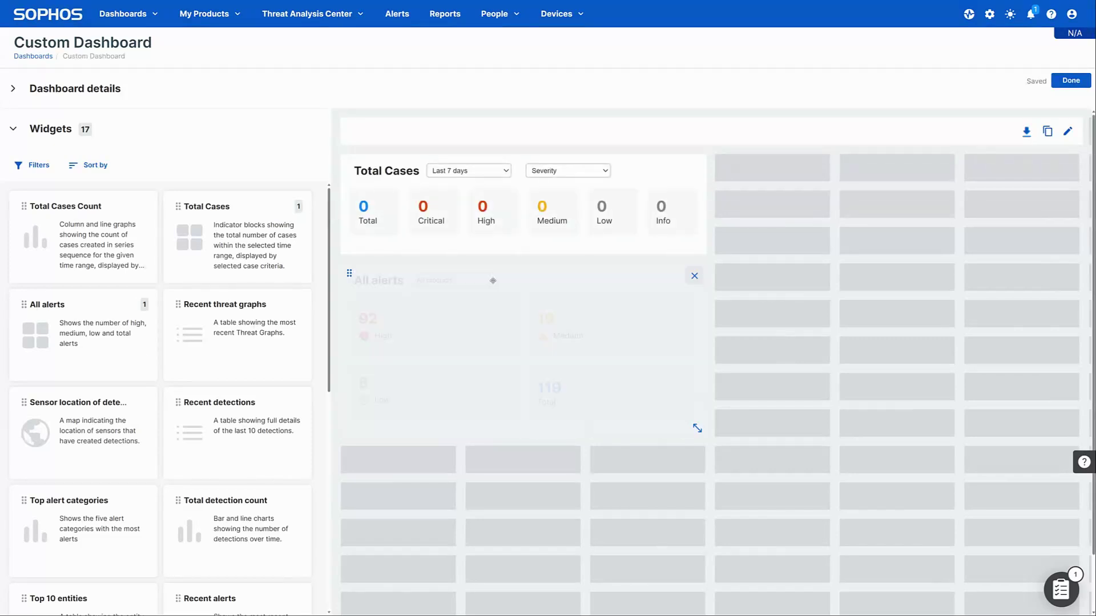
# - Filter the widget list to the Devices and Threats categories
pyautogui.click(38, 165)
pyautogui.click(86, 256)
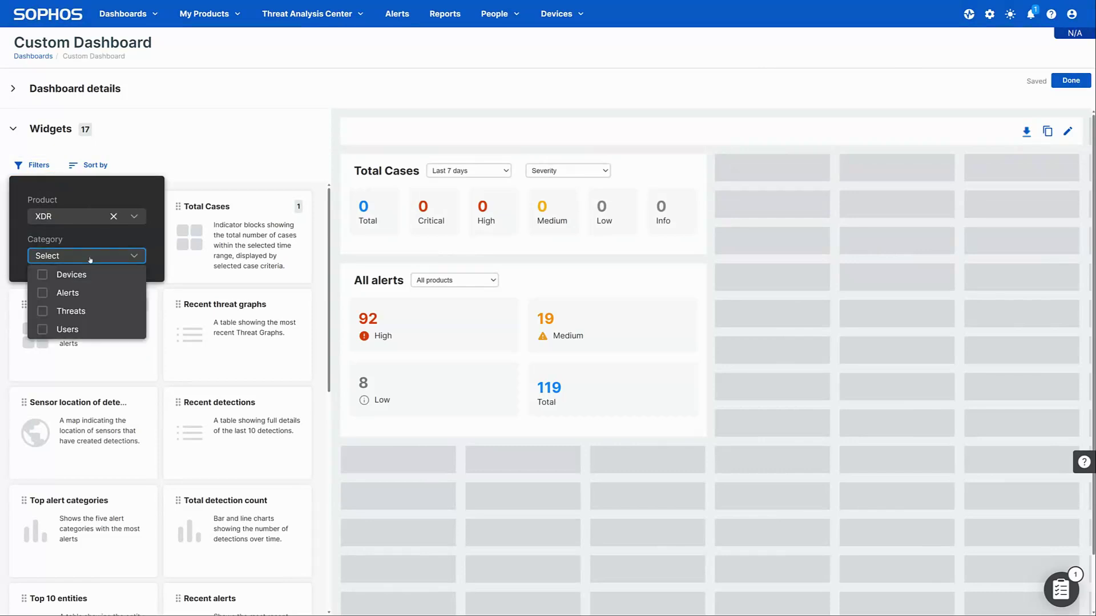
pyautogui.click(43, 275)
pyautogui.click(43, 311)
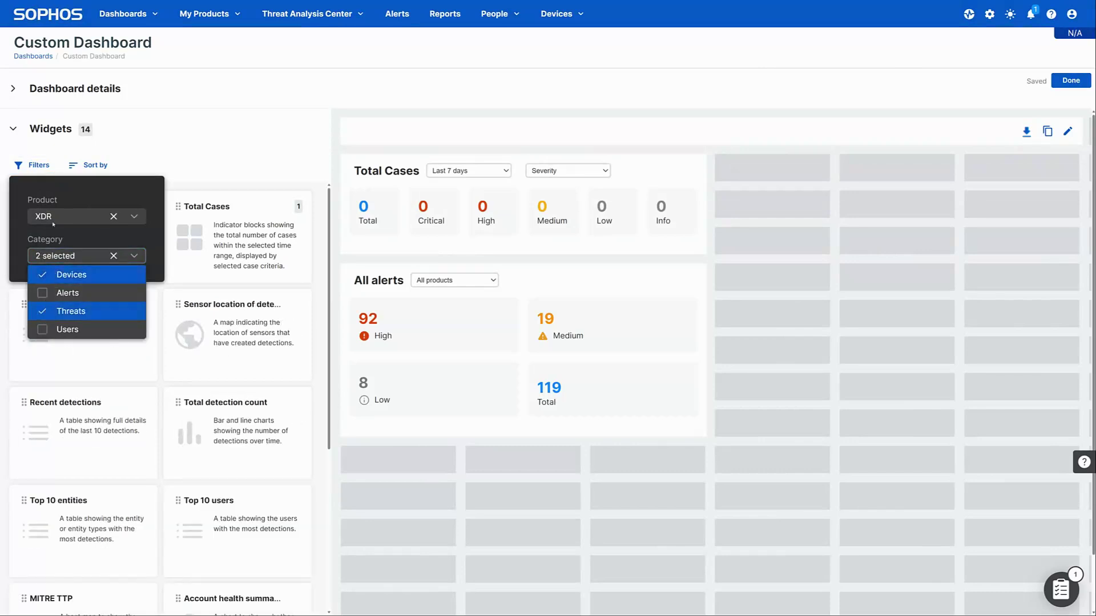
pyautogui.click(38, 166)
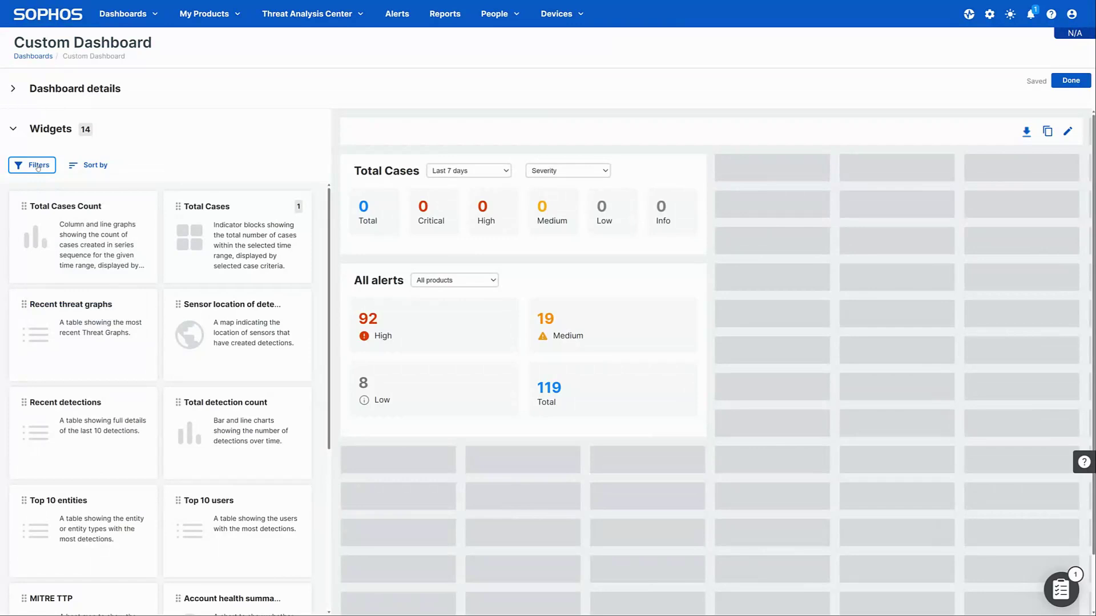
pyautogui.scroll(-4, 129, 360)
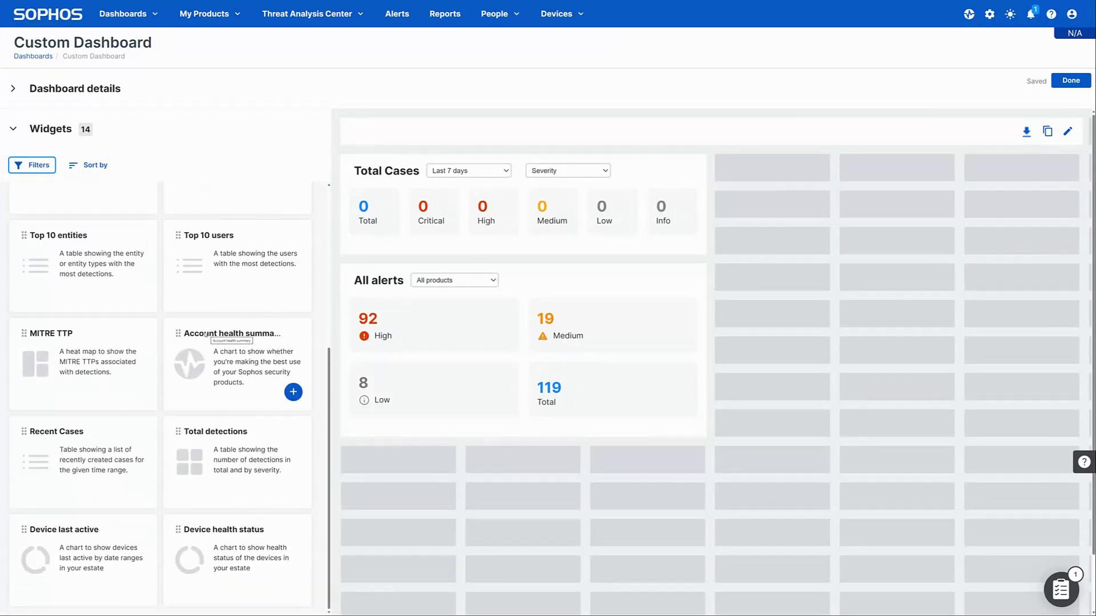
# - Add Account health summary top right, Device health status below it, and Total detections
pyautogui.moveTo(214, 333); pyautogui.dragTo(723, 202)
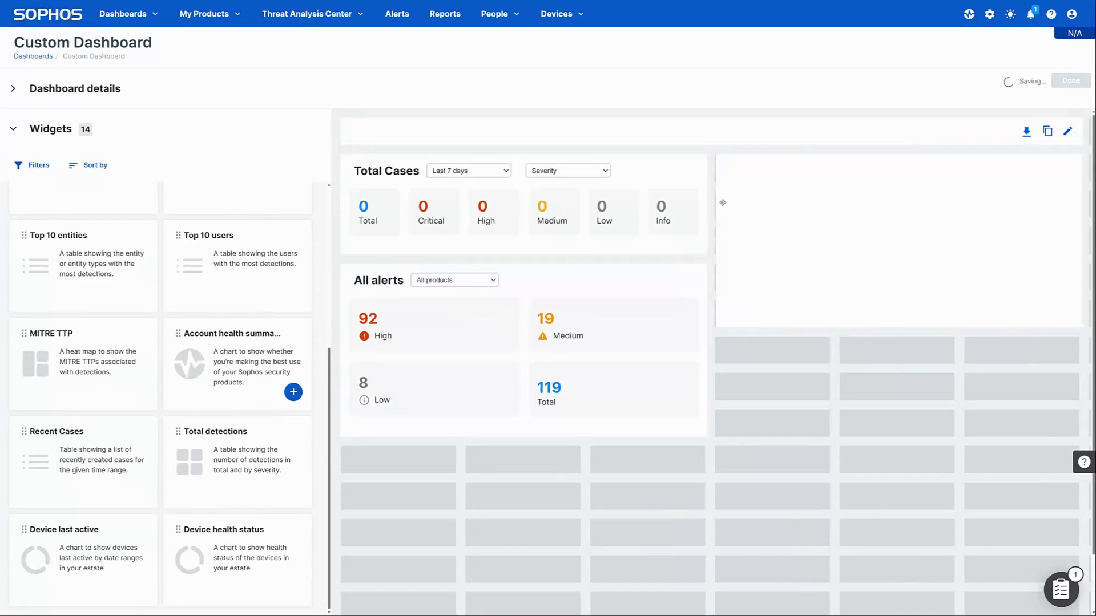
pyautogui.moveTo(237, 458)
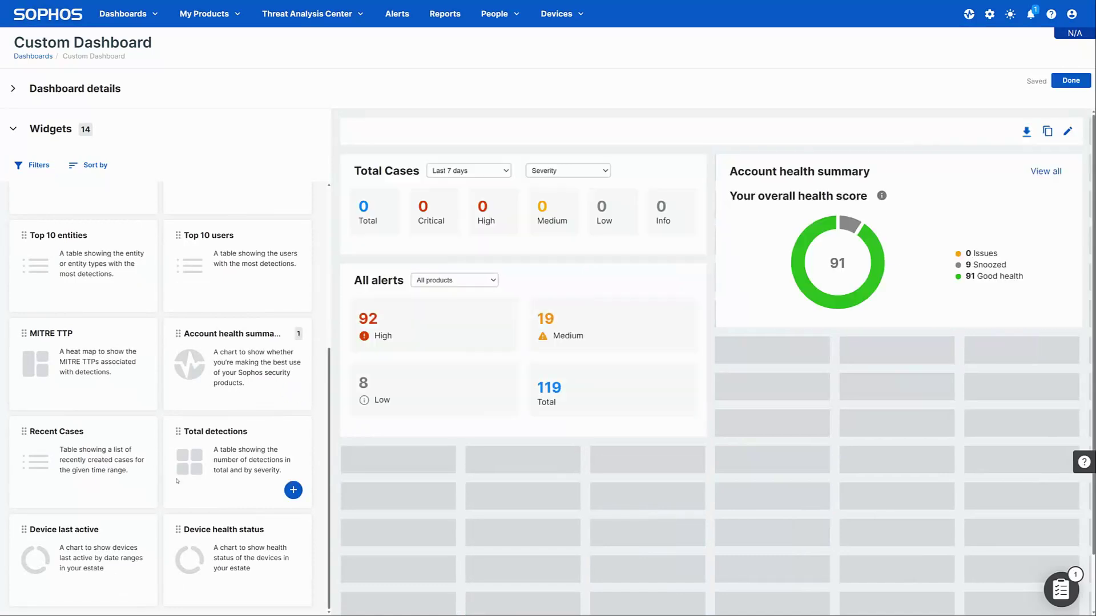
pyautogui.moveTo(223, 548); pyautogui.dragTo(855, 428)
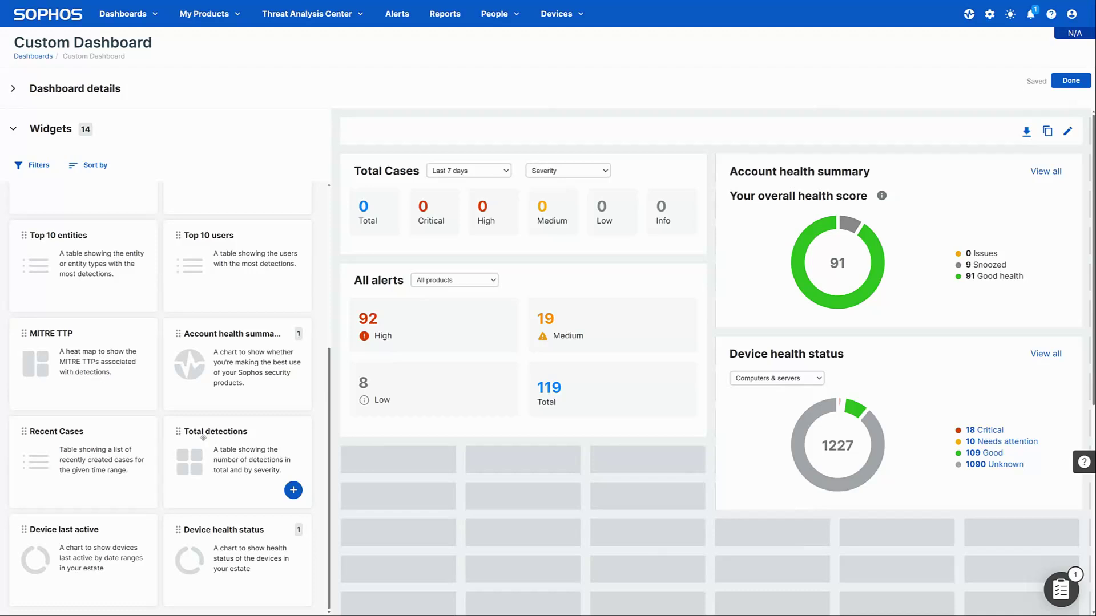
pyautogui.moveTo(203, 436); pyautogui.dragTo(363, 529)
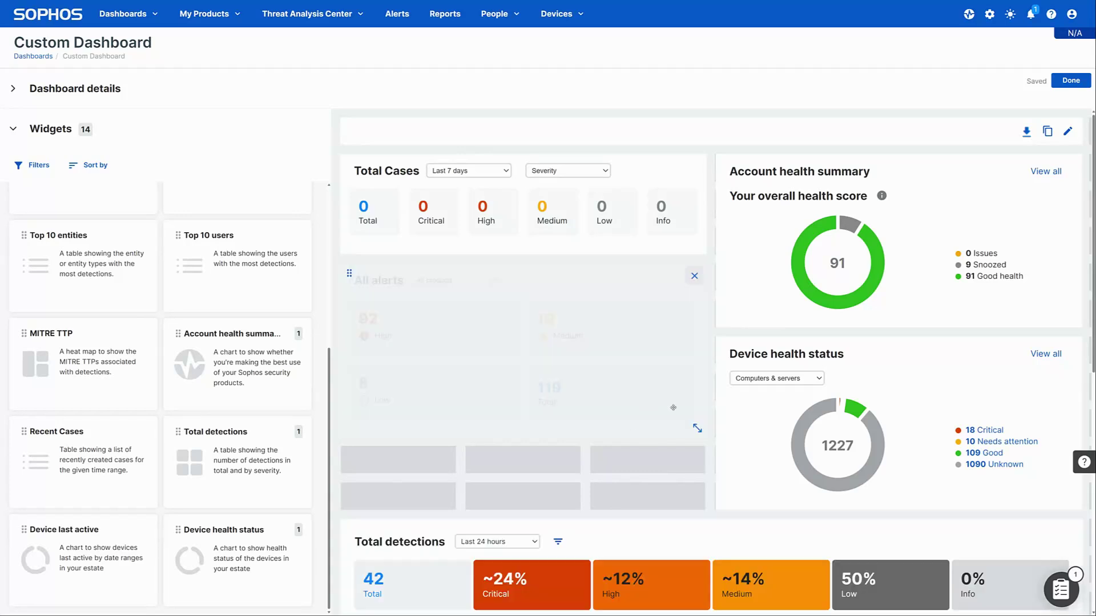
# - Make All alerts taller, add MITRE TTP and Sensor location of detection side by side, and finish editing
pyautogui.moveTo(673, 408); pyautogui.dragTo(702, 497)
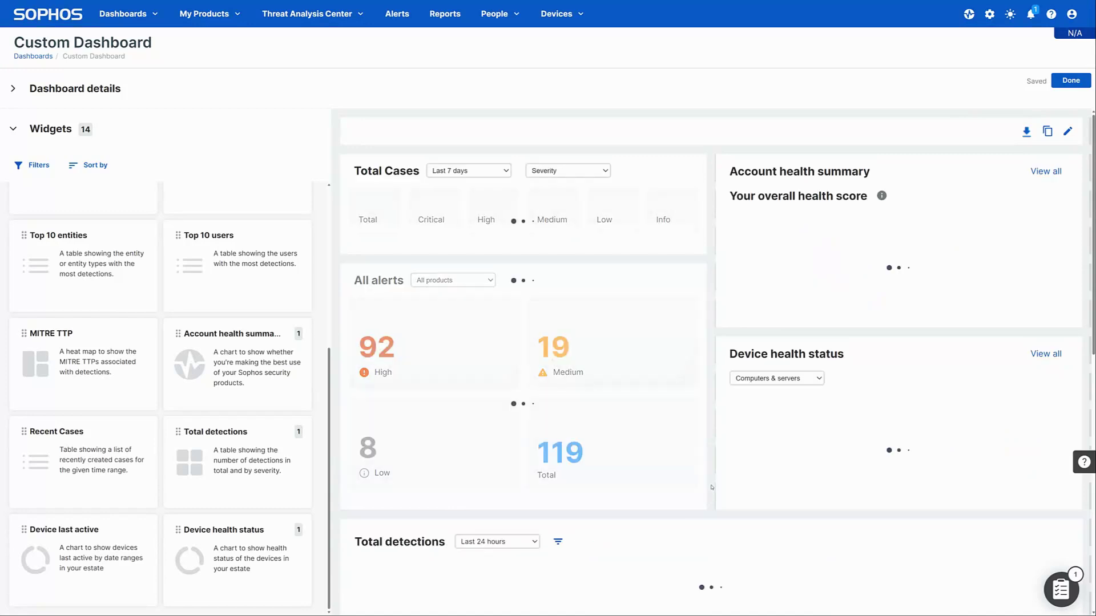
pyautogui.scroll(-4, 711, 488)
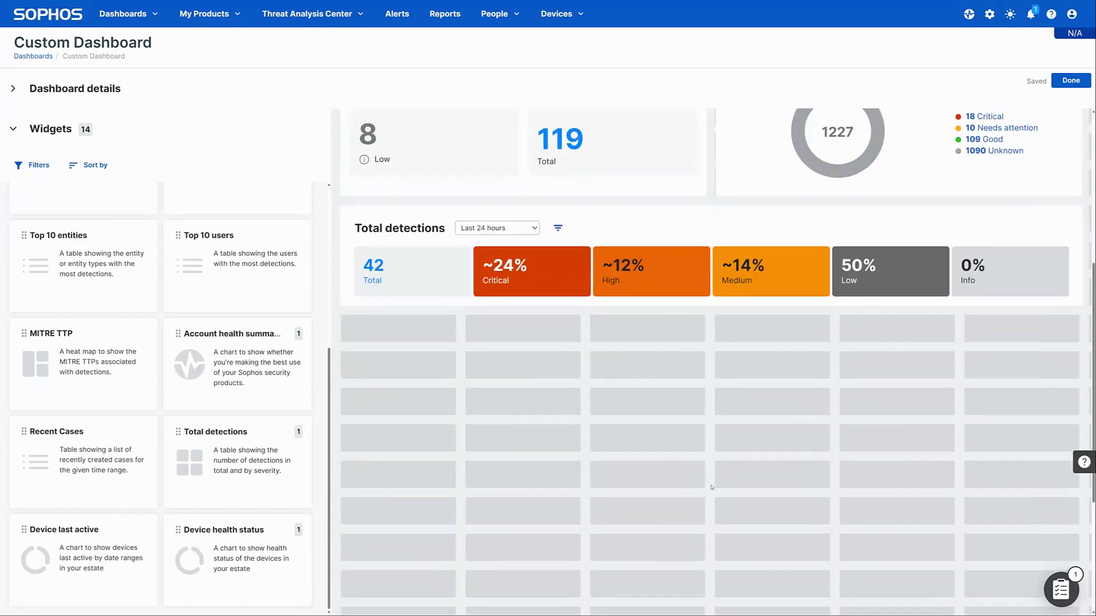
pyautogui.click(140, 392)
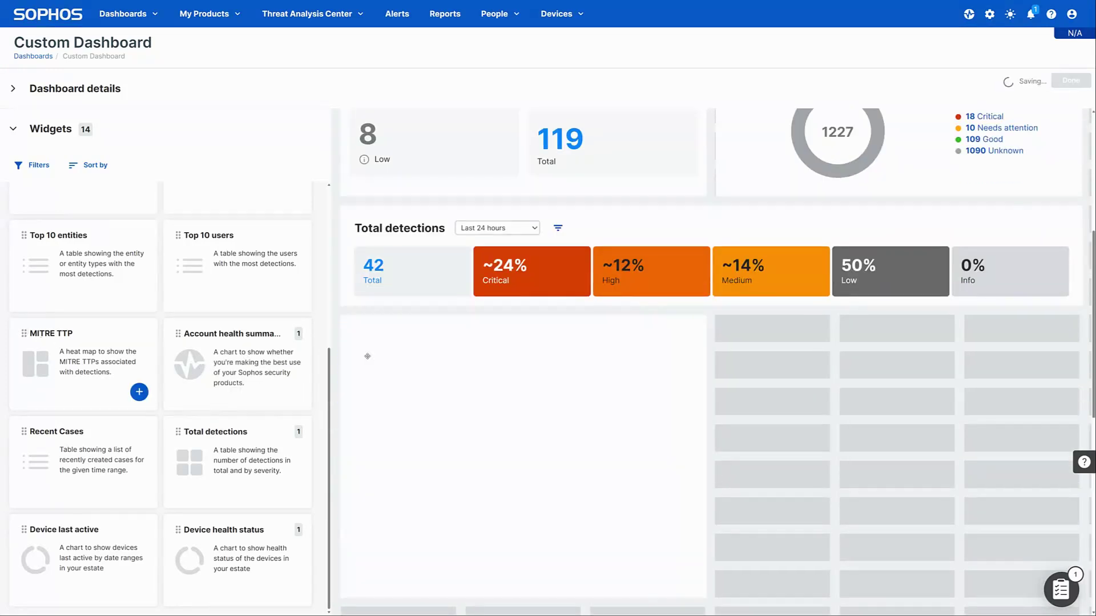
pyautogui.scroll(5, 248, 347)
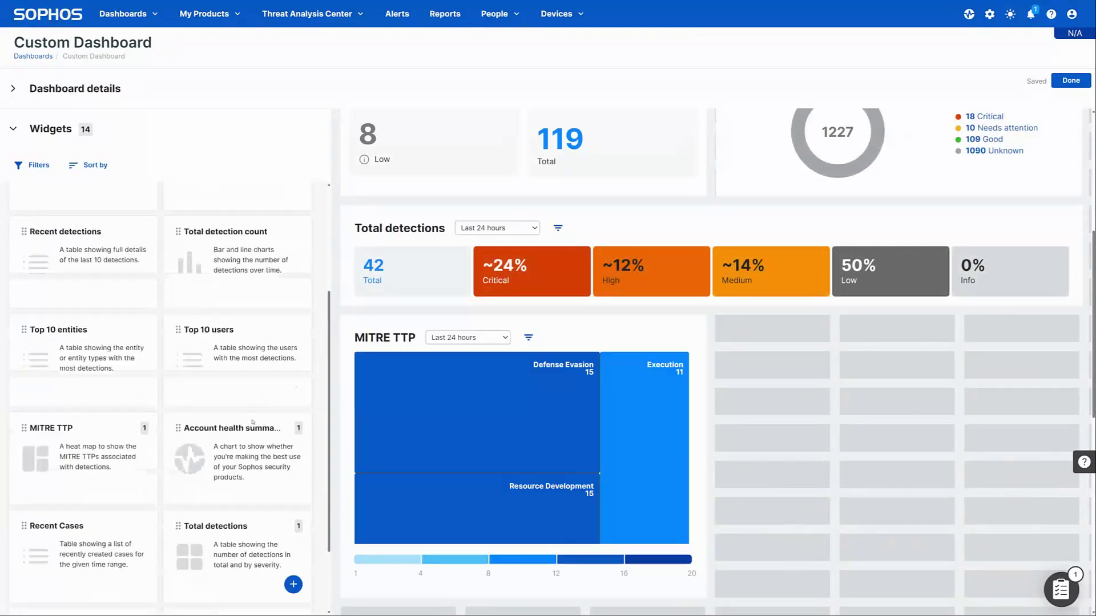
pyautogui.moveTo(231, 334); pyautogui.dragTo(720, 351)
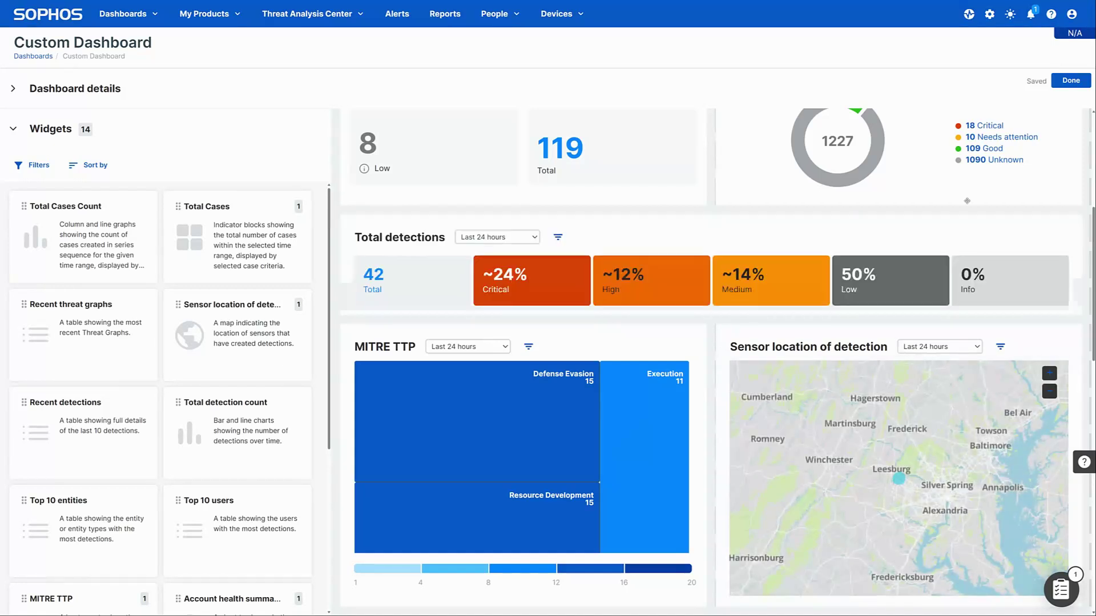
pyautogui.click(1070, 81)
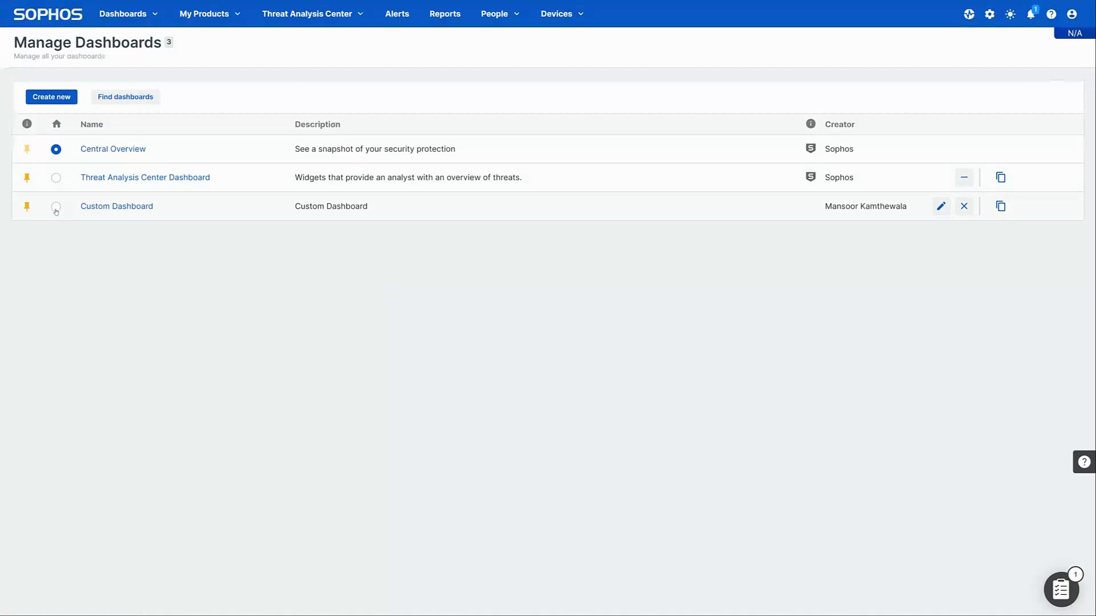
# - Set Custom Dashboard as the default home dashboard and open it
pyautogui.click(26, 206)
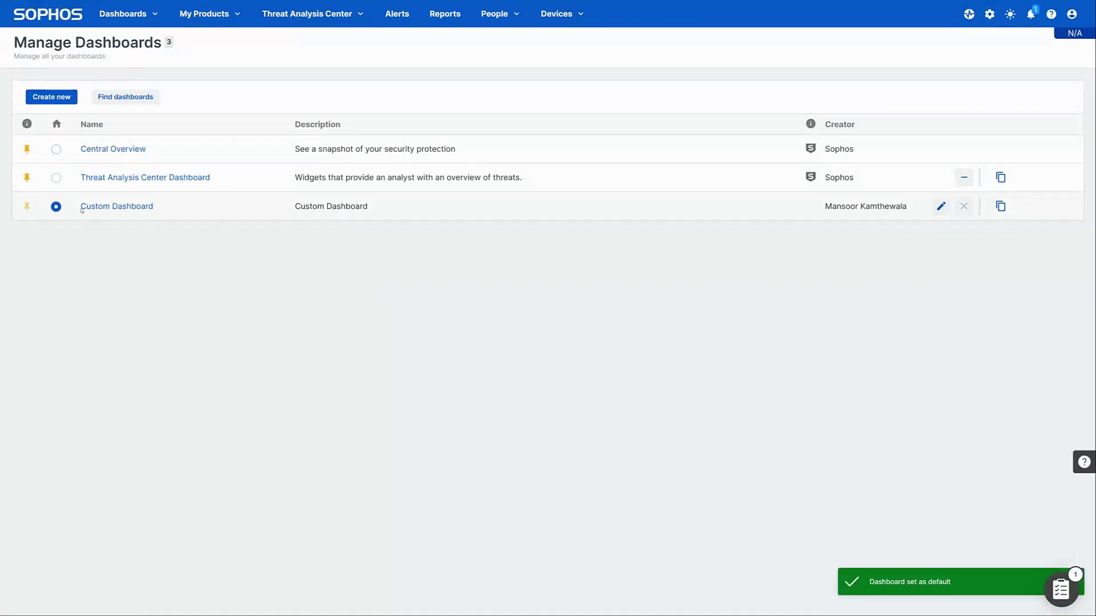
pyautogui.click(110, 206)
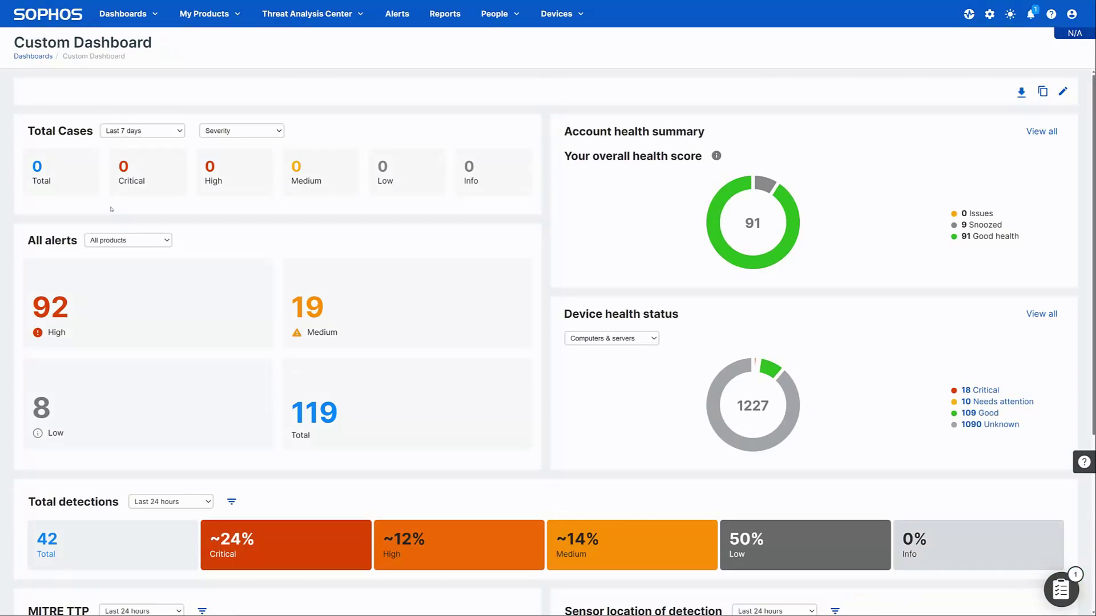
# - Set Total Cases to Last 30 days and All alerts to Endpoint only
pyautogui.click(142, 130)
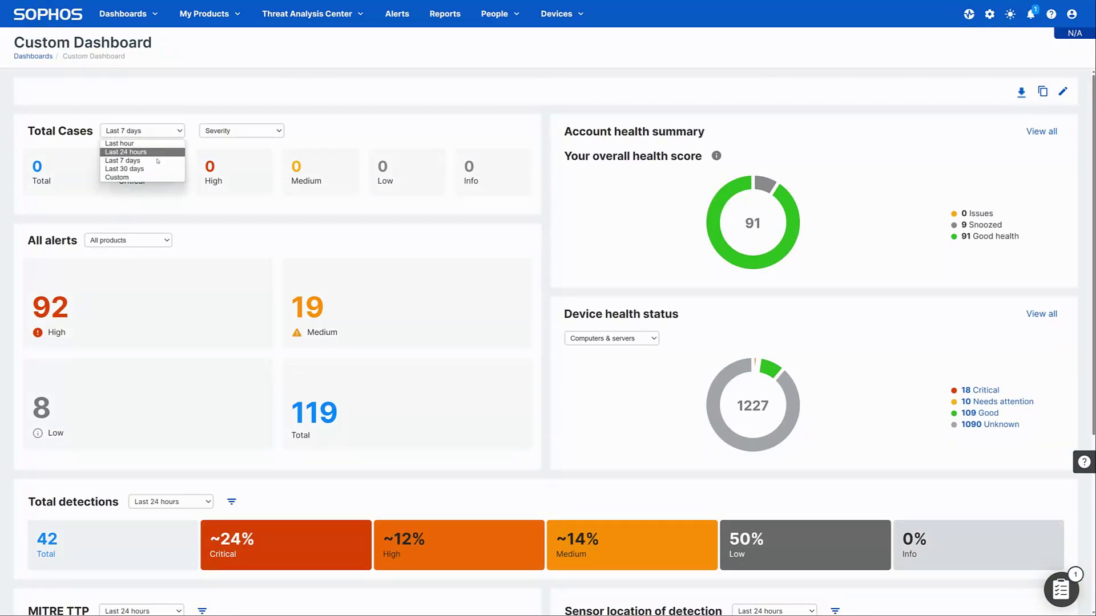
pyautogui.click(137, 160)
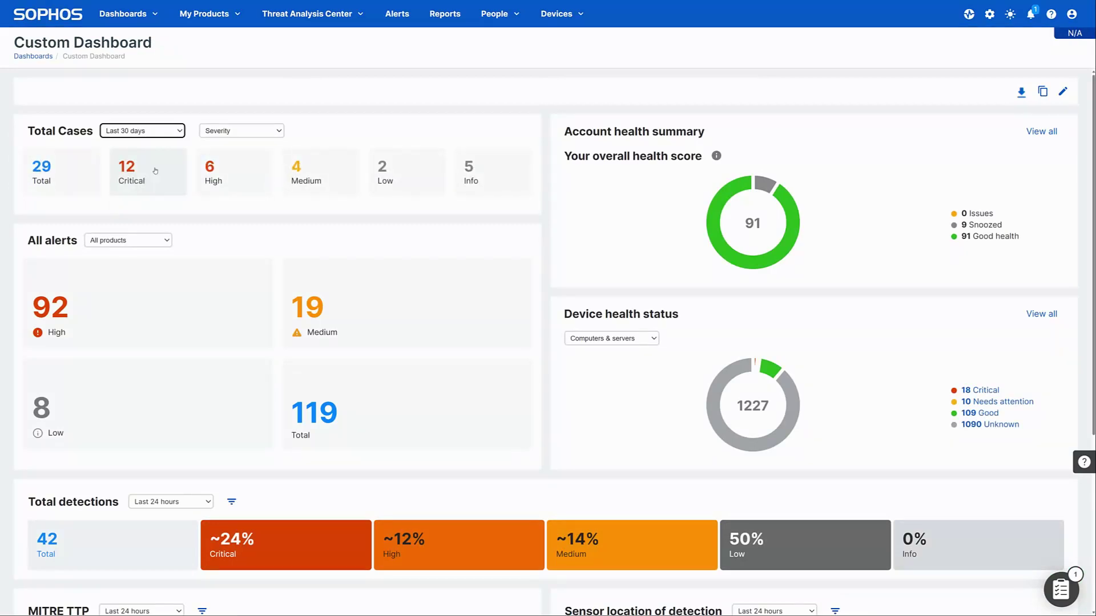
pyautogui.click(130, 240)
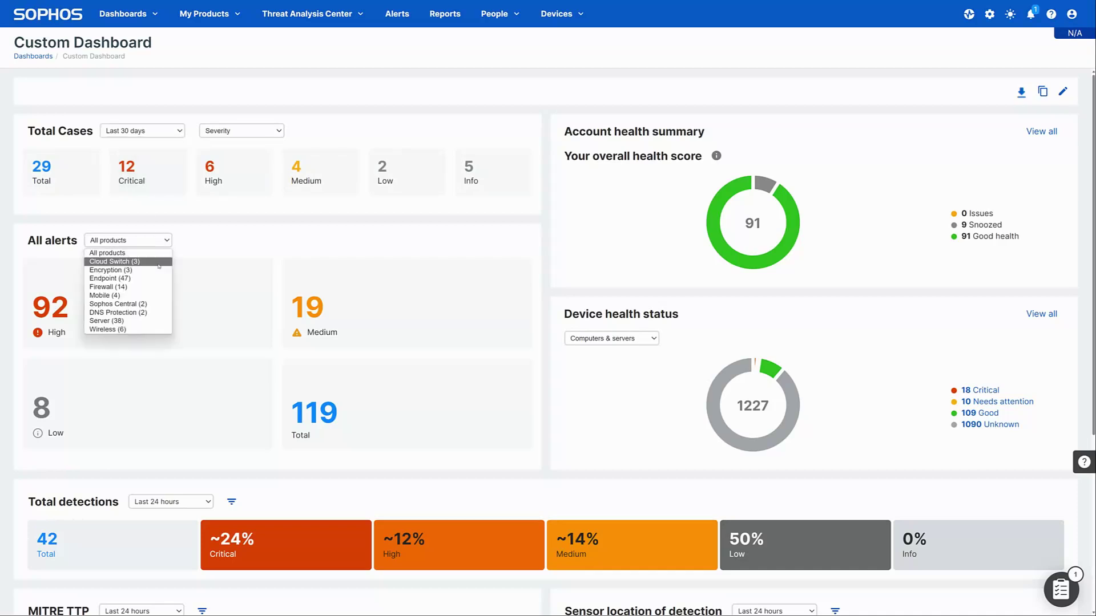
pyautogui.click(129, 280)
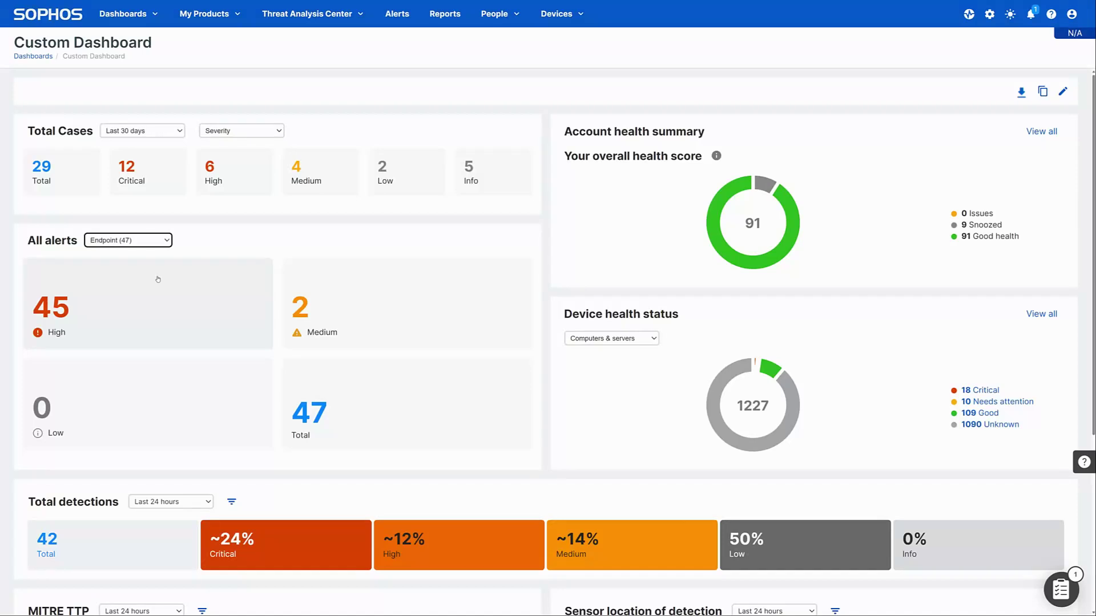
# - Set Device health status to Computers and view the critical computers list
pyautogui.click(611, 338)
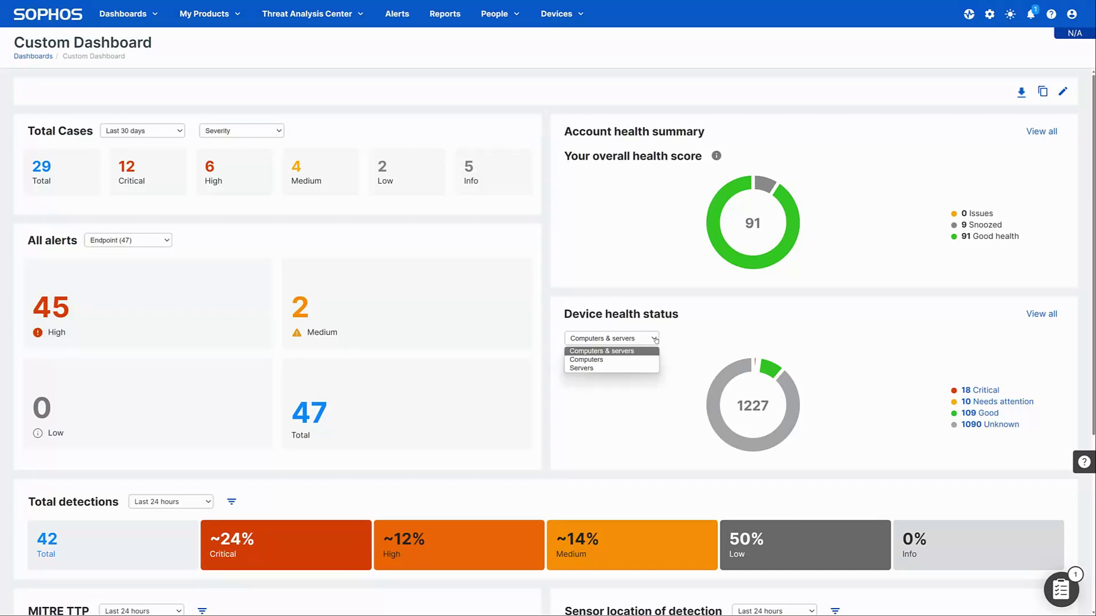
pyautogui.click(599, 359)
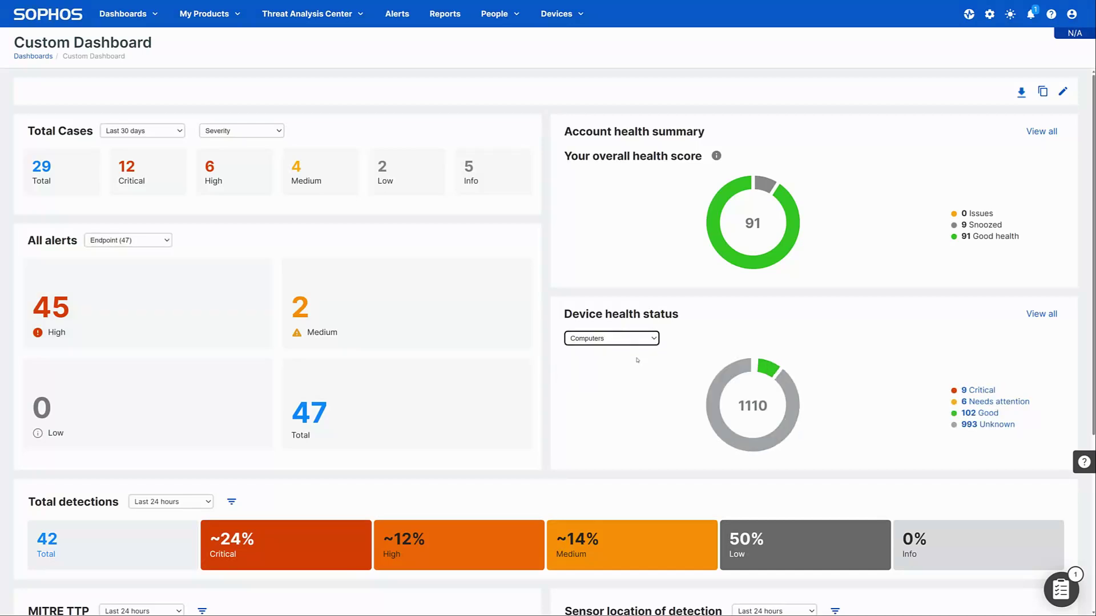
pyautogui.click(710, 411)
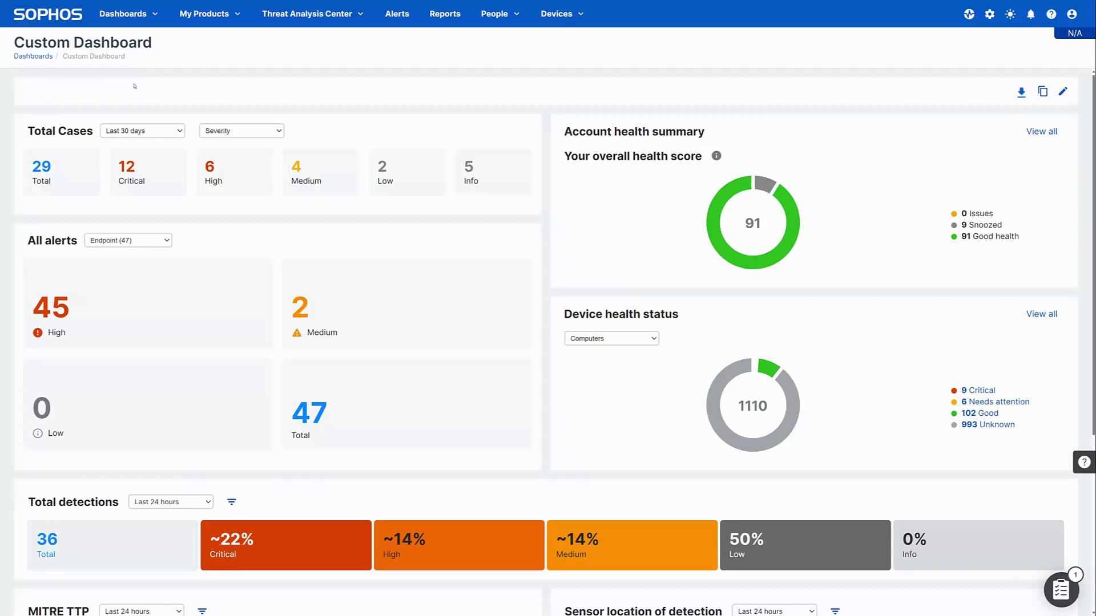
# - Enter dashboard edit mode and filter widgets by Product = Firewall
pyautogui.click(1063, 92)
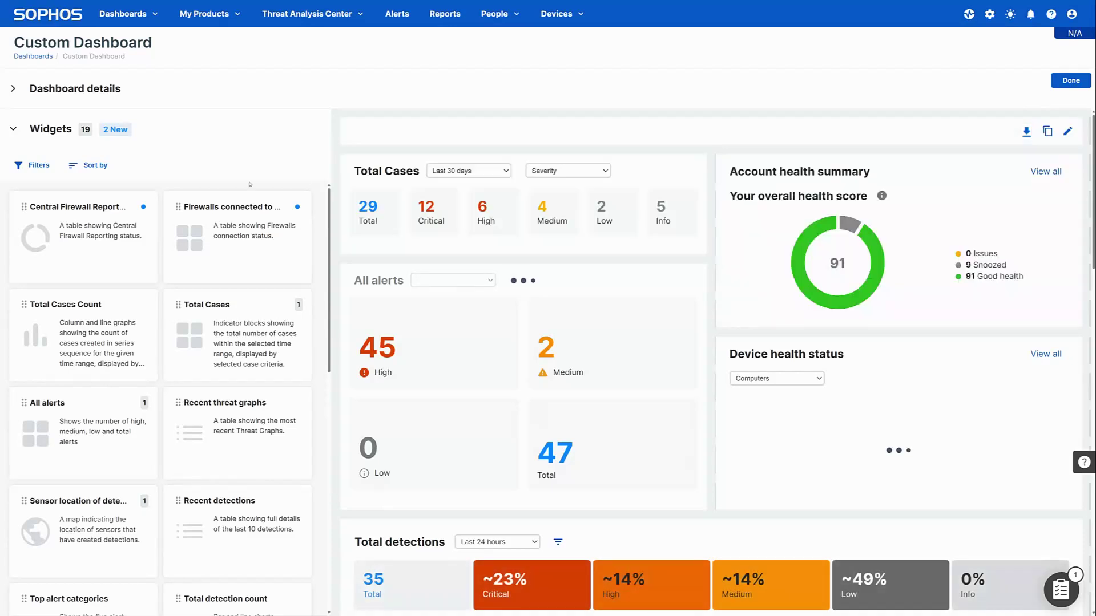
pyautogui.click(38, 166)
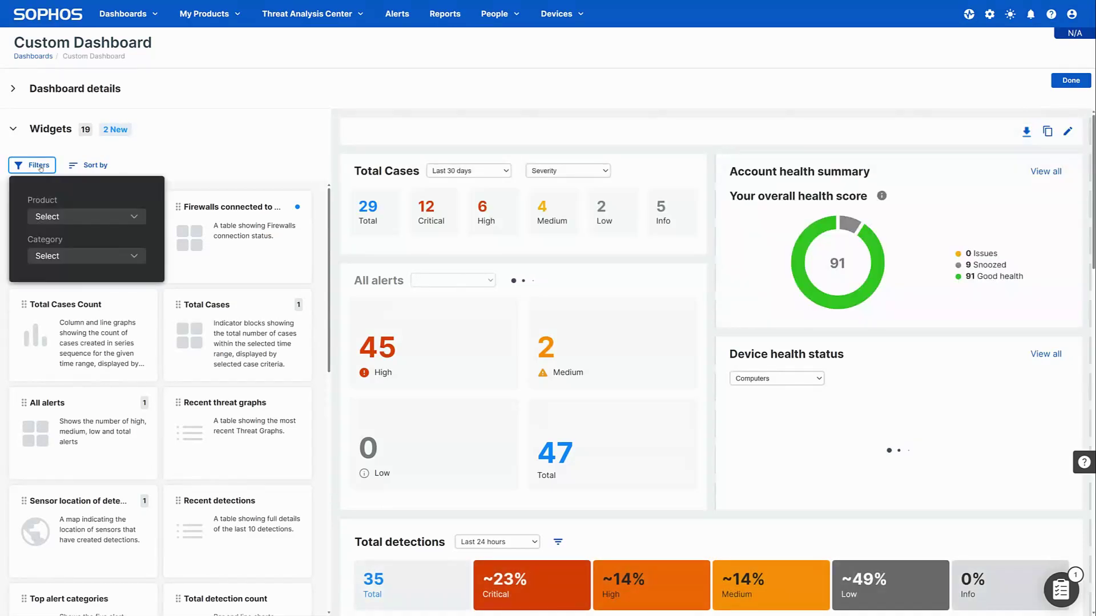
pyautogui.click(58, 216)
pyautogui.click(52, 235)
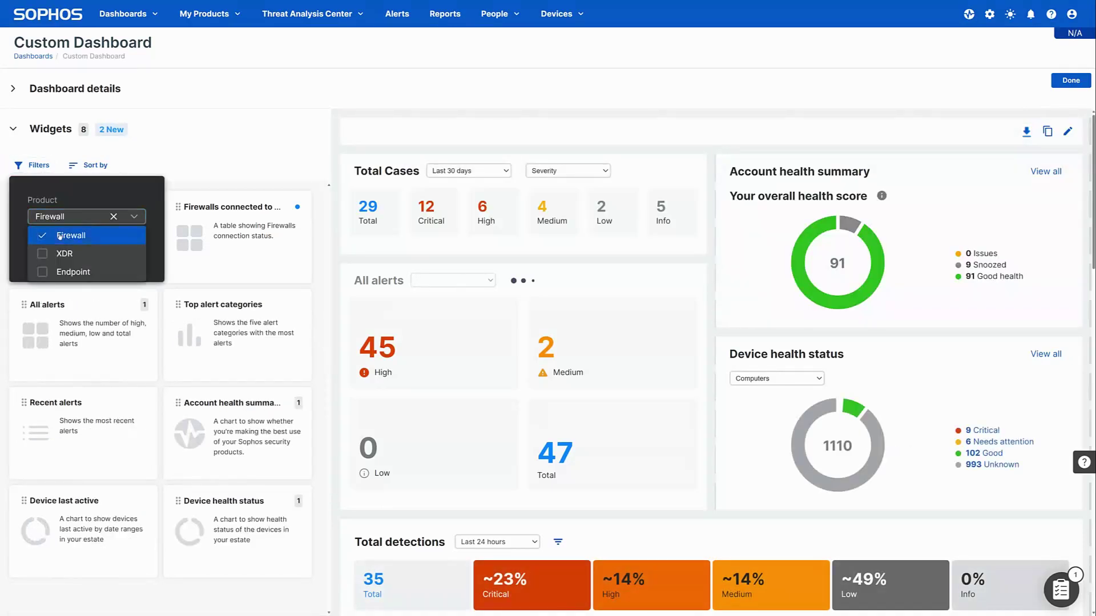
pyautogui.click(35, 169)
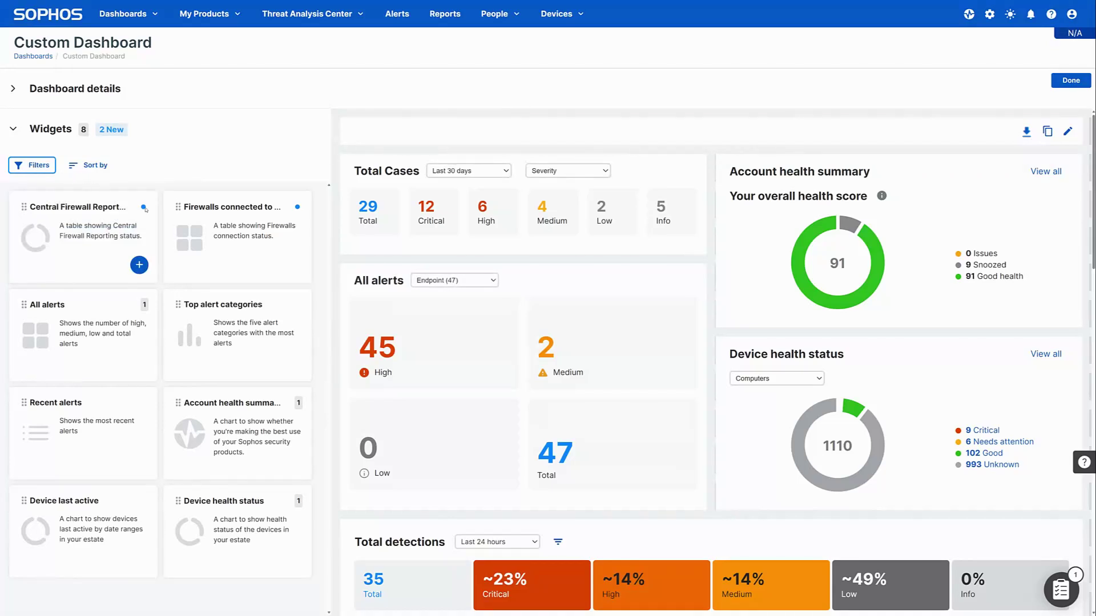
# - Add Central Firewall Reporting status and Firewalls connected to Central, placed side by side
pyautogui.moveTo(237, 236)
pyautogui.click(139, 265)
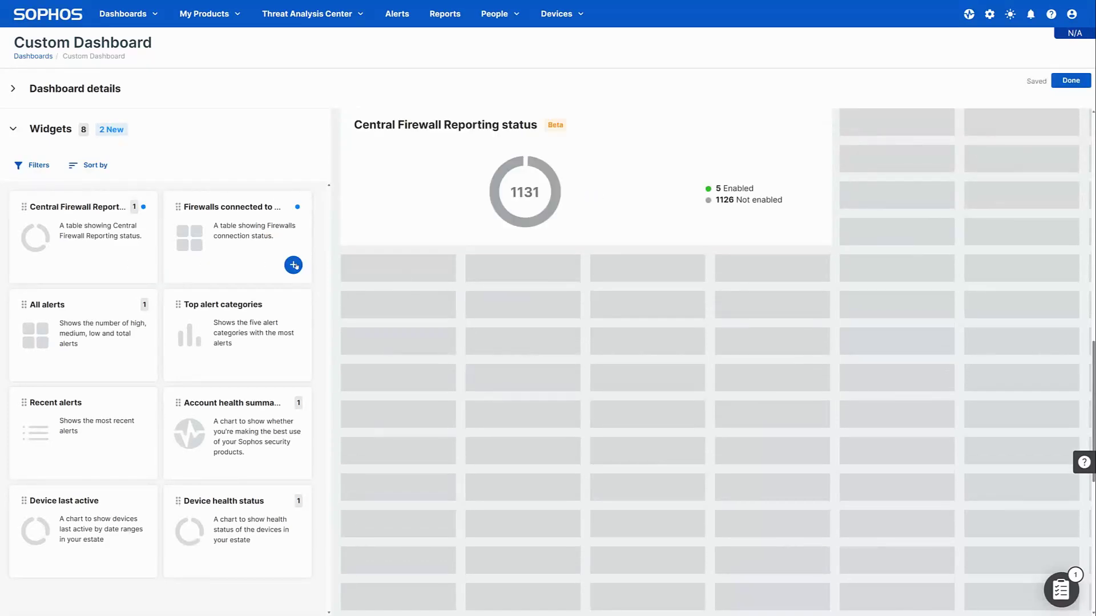
pyautogui.click(294, 265)
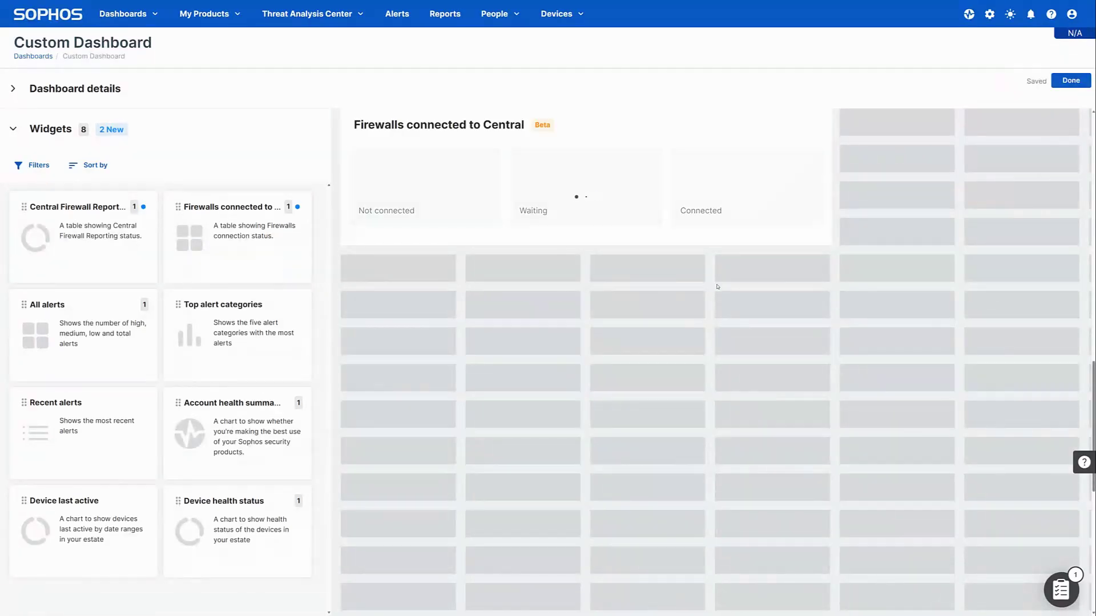
pyautogui.scroll(5, 718, 287)
pyautogui.moveTo(719, 286); pyautogui.dragTo(839, 429)
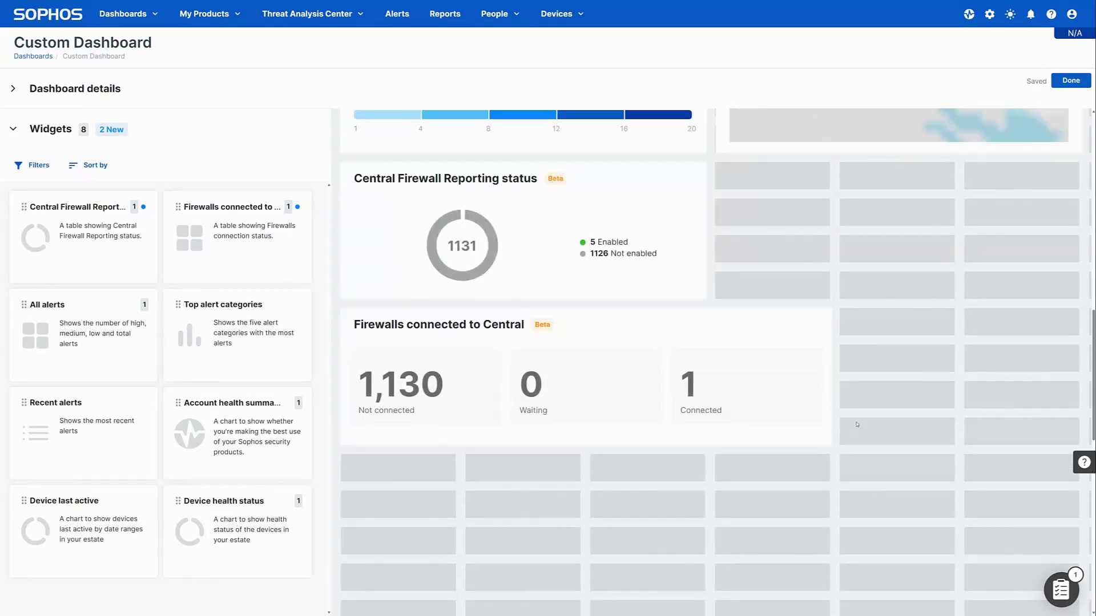
pyautogui.moveTo(353, 324)
pyautogui.mouseDown()
pyautogui.moveTo(617, 253)
pyautogui.moveTo(788, 500)
pyautogui.mouseUp()
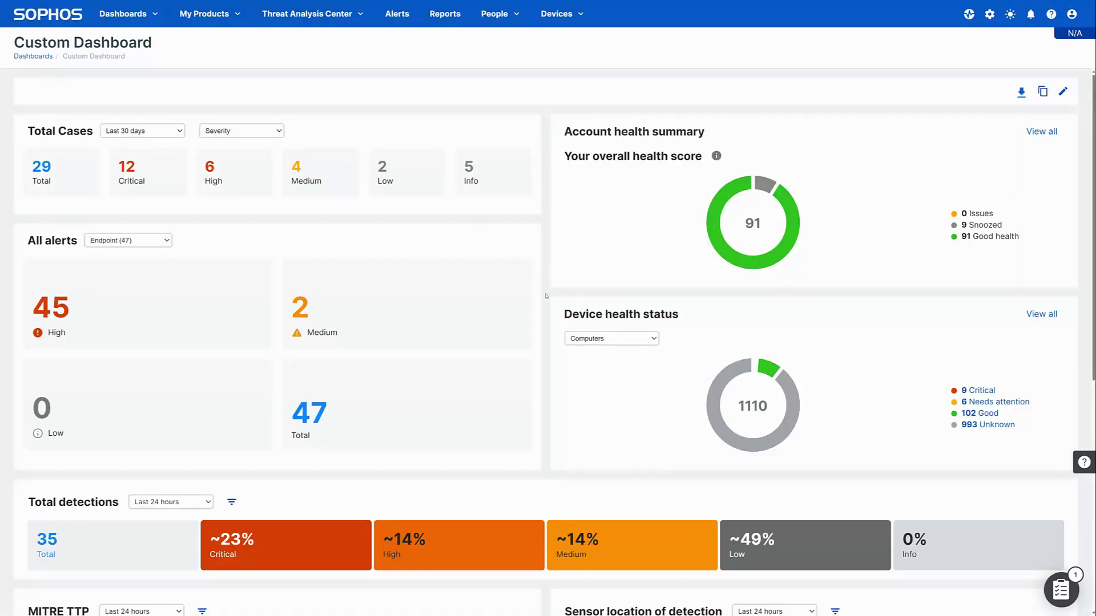
pyautogui.scroll(-5, 546, 295)
pyautogui.scroll(-5, 546, 295)
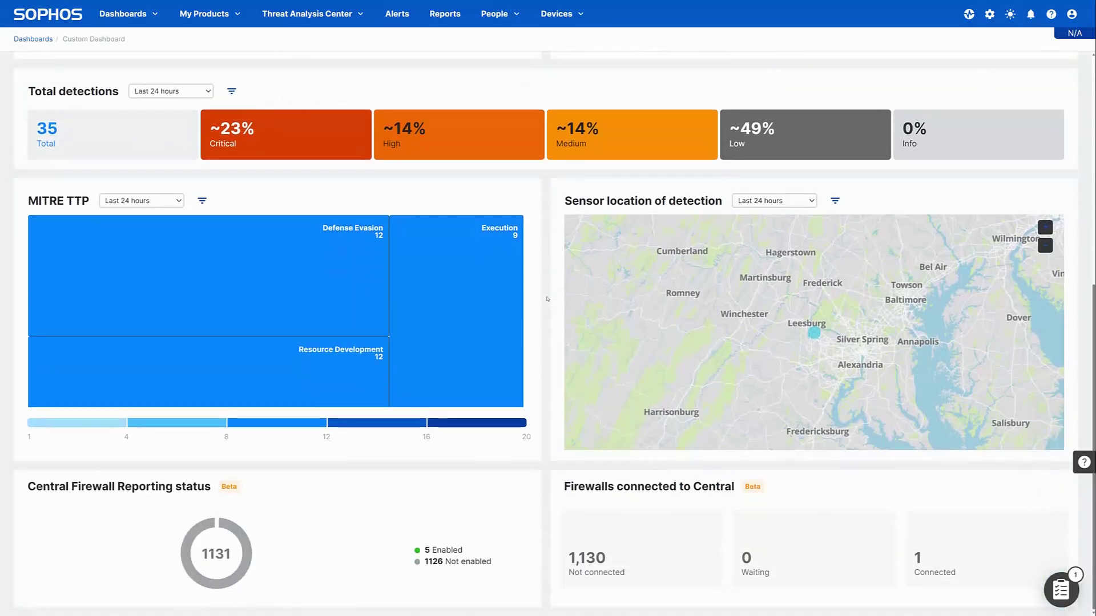
pyautogui.scroll(5, 546, 298)
pyautogui.scroll(5, 546, 298)
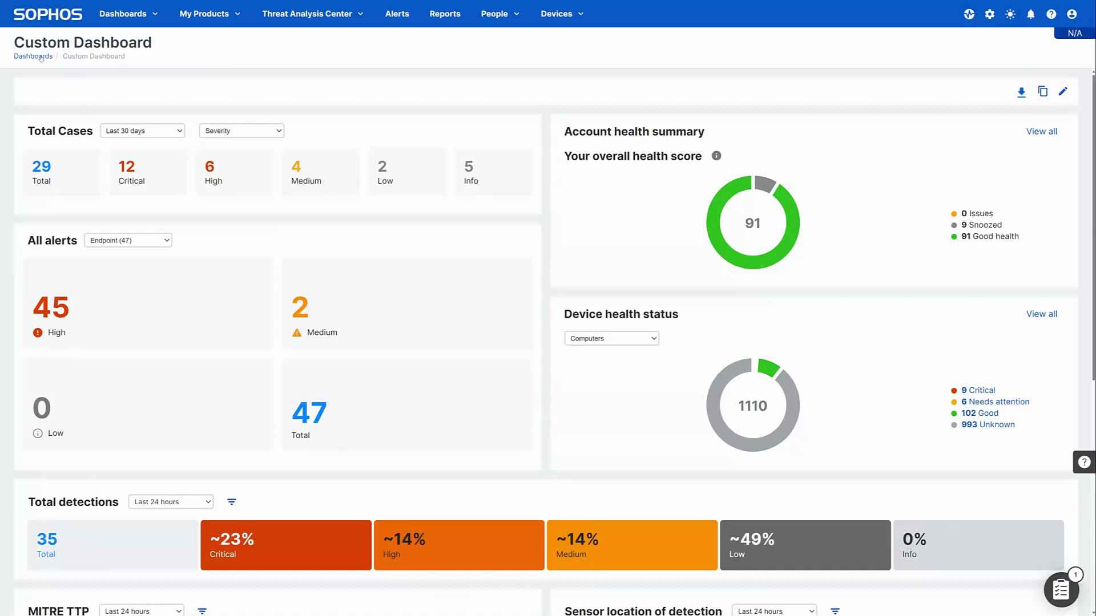
# - Return from the dashboard editor to the Manage Dashboards list via the Dashboards breadcrumb
pyautogui.click(35, 55)
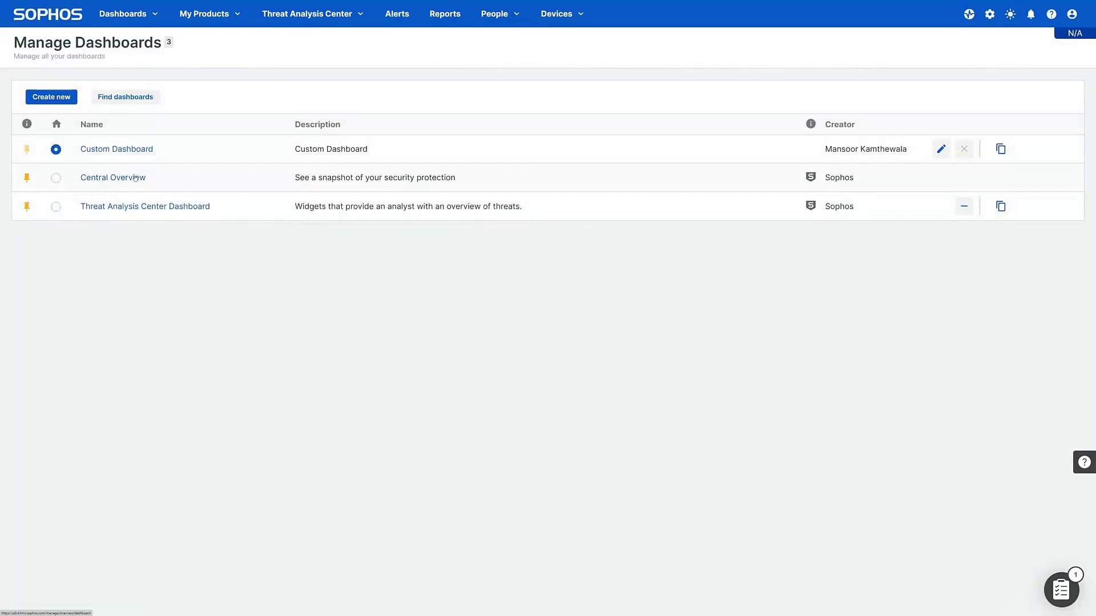
# - Locate the Sophos-provided Threat Analysis Center Dashboard through Find dashboards and show it
pyautogui.click(170, 209)
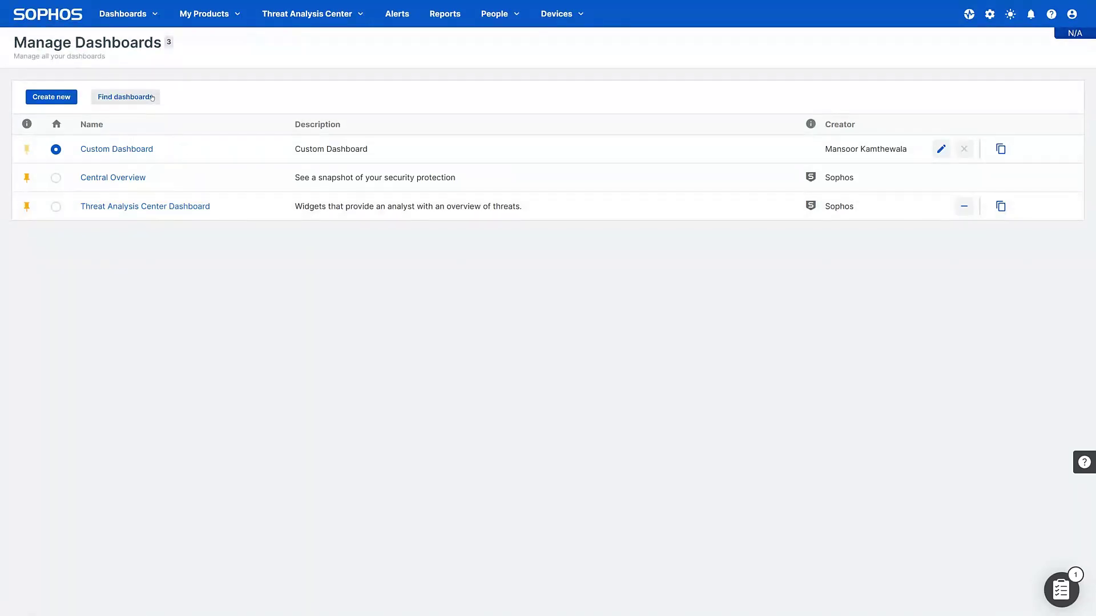
pyautogui.click(125, 97)
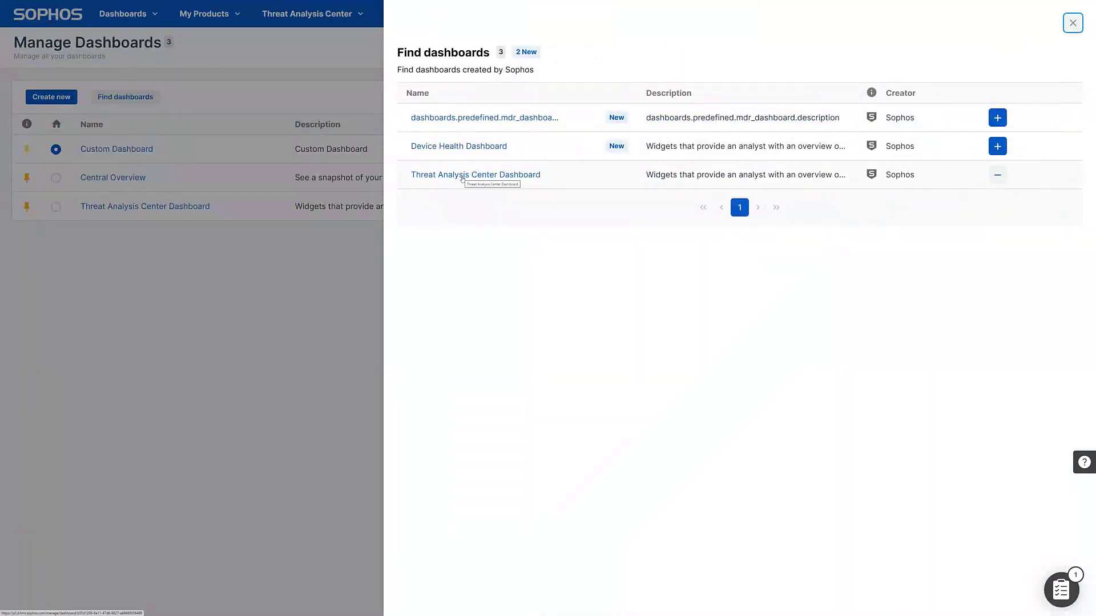
pyautogui.click(462, 177)
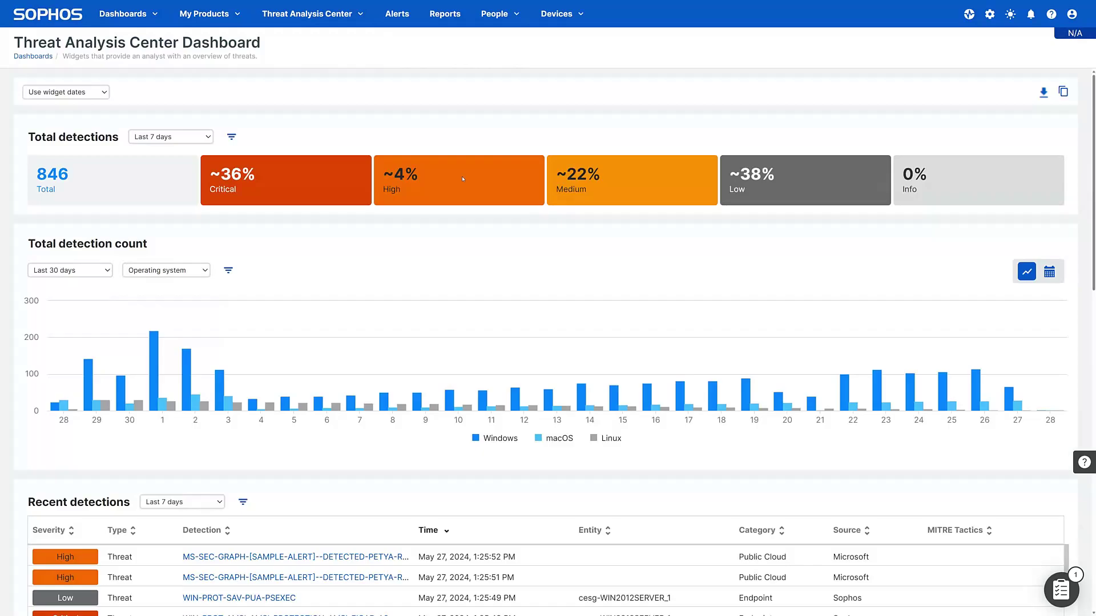
# - Clone it as a new dashboard named 'My TAC Dashboard'
pyautogui.click(1063, 92)
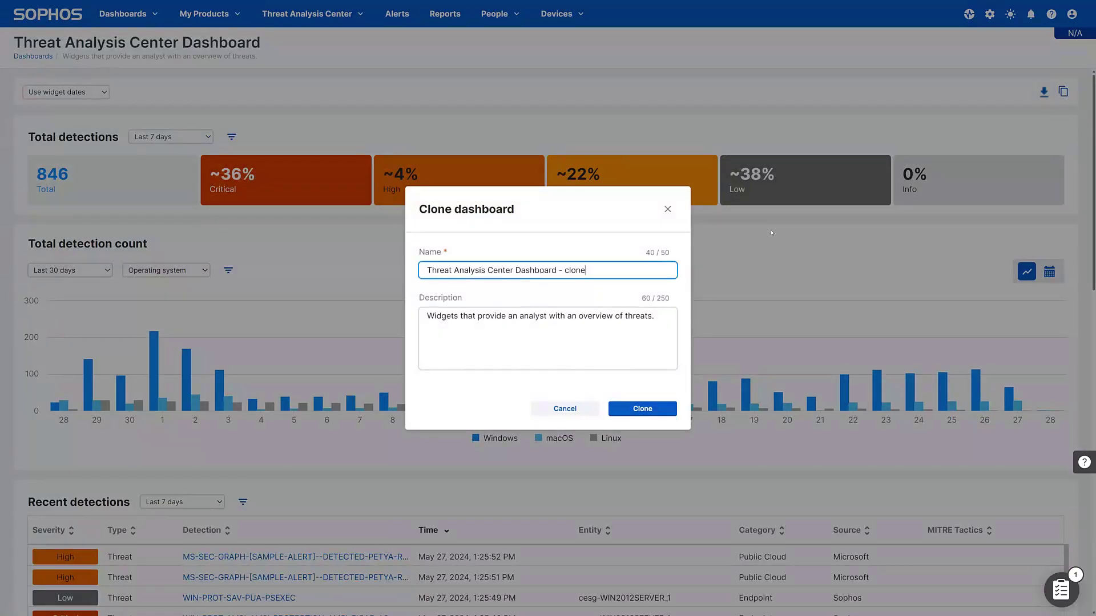
pyautogui.moveTo(587, 269); pyautogui.dragTo(411, 272)
pyautogui.write('My TA')
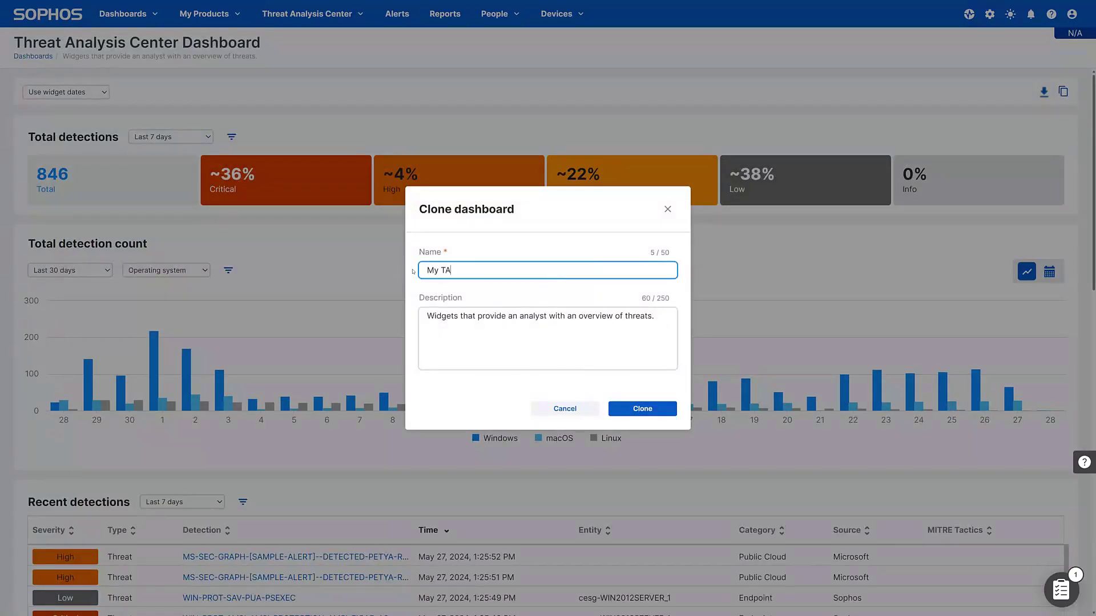
pyautogui.write('C Dashboard')
pyautogui.click(635, 410)
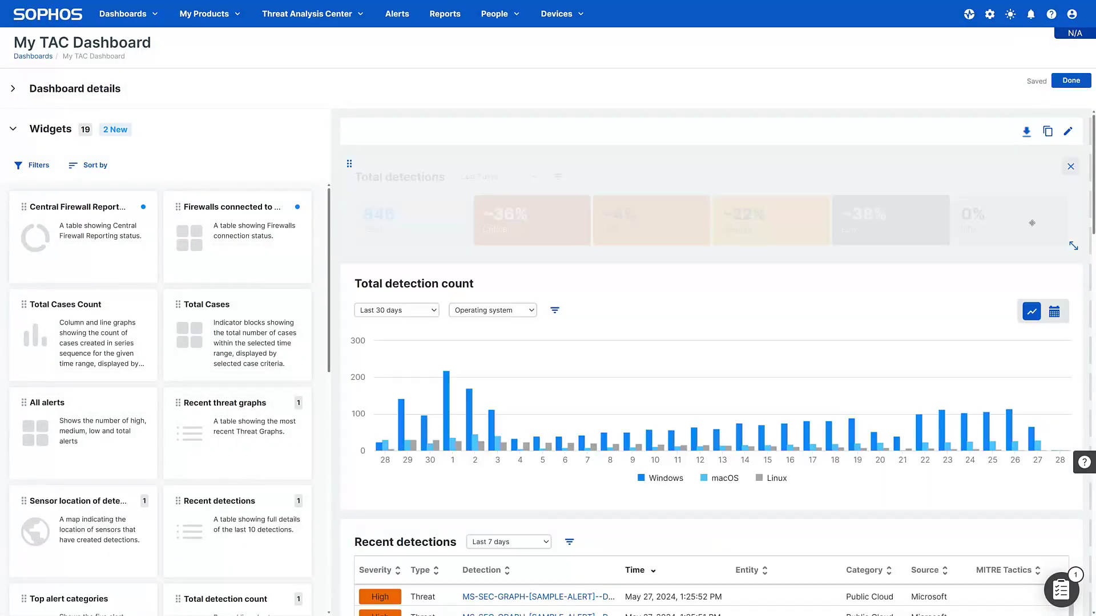
# - Shrink Total detections to about a third width and drop Total Cases into the freed space
pyautogui.moveTo(1073, 246); pyautogui.dragTo(704, 248)
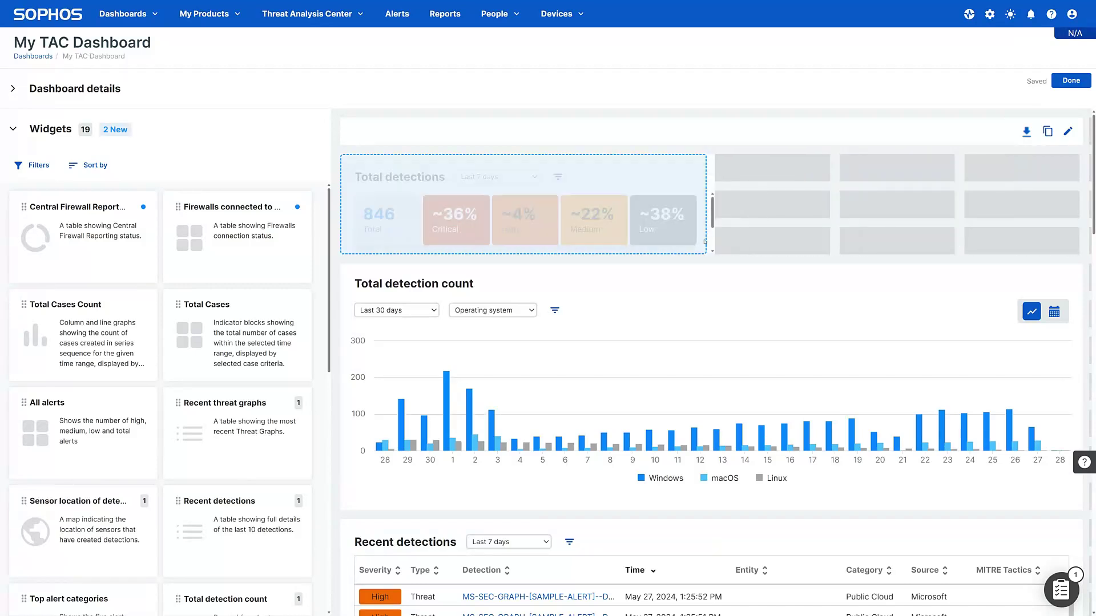
pyautogui.moveTo(232, 334); pyautogui.dragTo(797, 184)
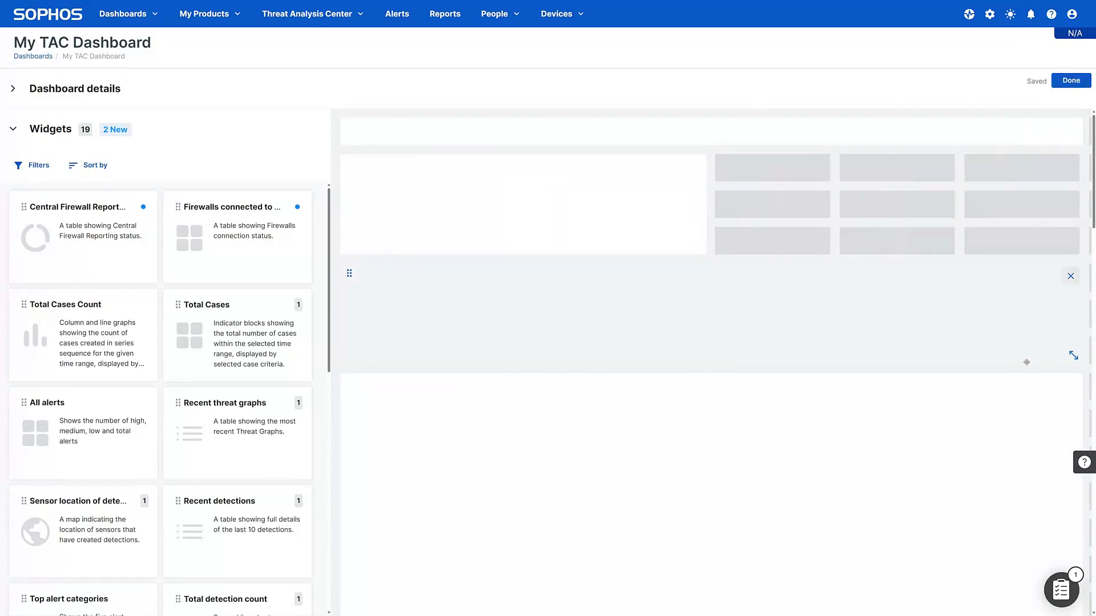